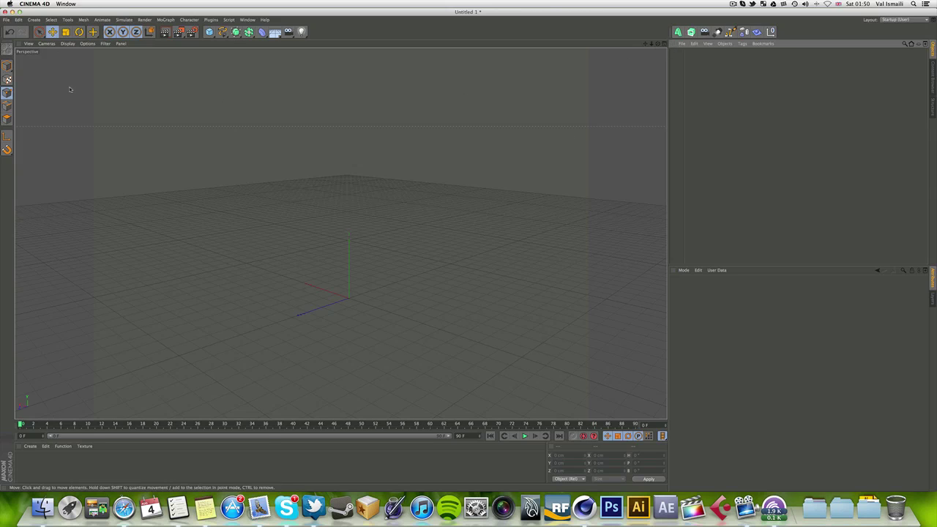
Orbit the empty scene down to floor level and zoom the Perspective view toward the origin
{"action": "mouse_move", "coordinate": [649, 44]}
{"action": "left_mouse_down"}
{"action": "mouse_move", "coordinate": [641, 53]}
{"action": "mouse_move", "coordinate": [644, 44]}
{"action": "left_mouse_up"}
{"action": "left_click_drag", "start_coordinate": [469, 251], "coordinate": [340, 233], "text": "alt"}
{"action": "left_click_drag", "start_coordinate": [651, 45], "coordinate": [654, 44]}
{"action": "left_click_drag", "start_coordinate": [341, 233], "coordinate": [340, 232], "text": "alt"}
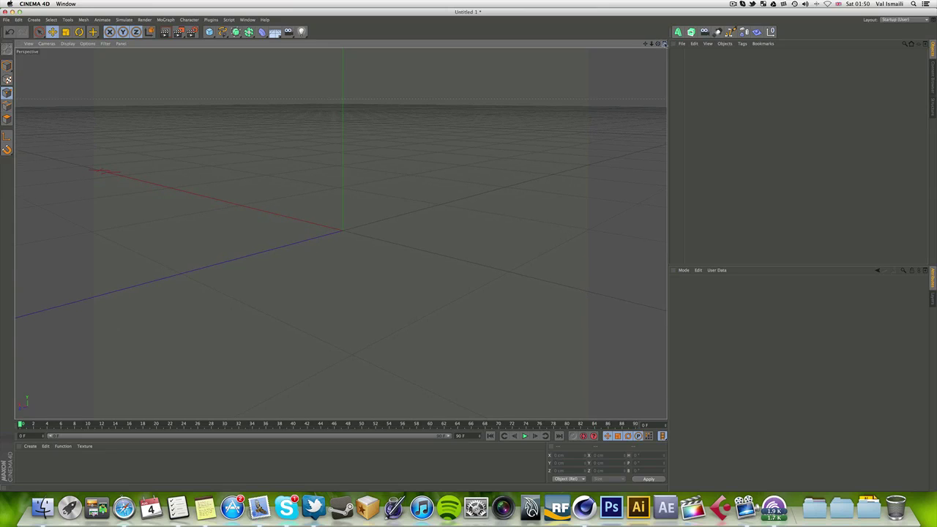
Switch to the four-view layout with F5, activating Top, Front and Right, ending on Perspective
{"action": "key", "text": "F5"}
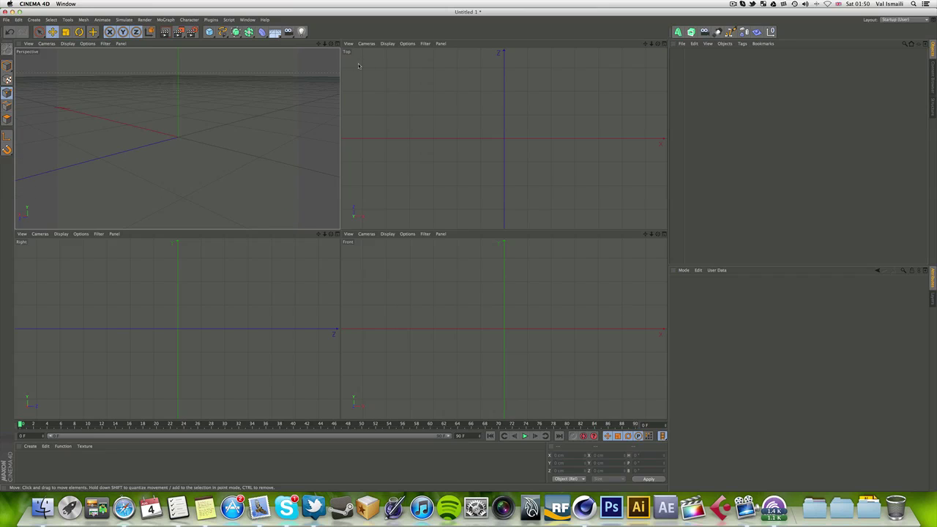
{"action": "left_click", "coordinate": [346, 52]}
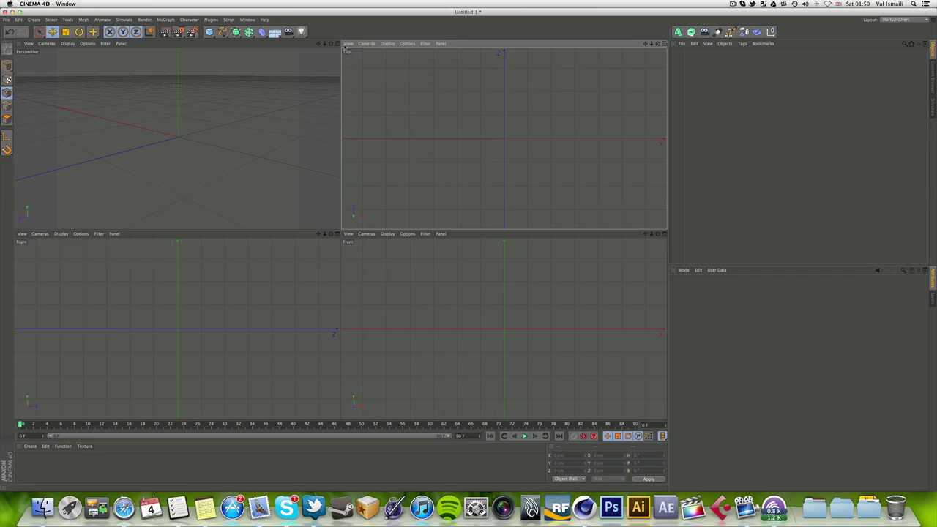
{"action": "left_click", "coordinate": [350, 246]}
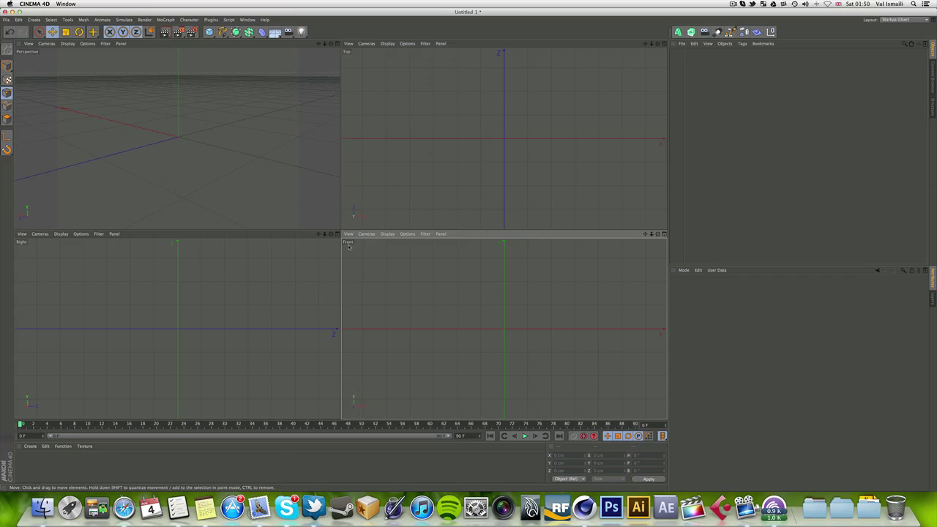
{"action": "left_click", "coordinate": [85, 242]}
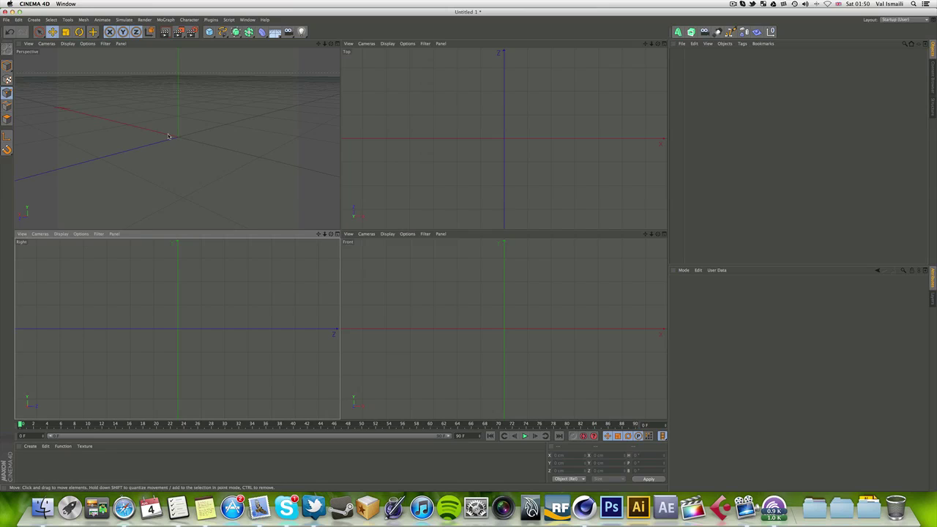
{"action": "left_click", "coordinate": [450, 93]}
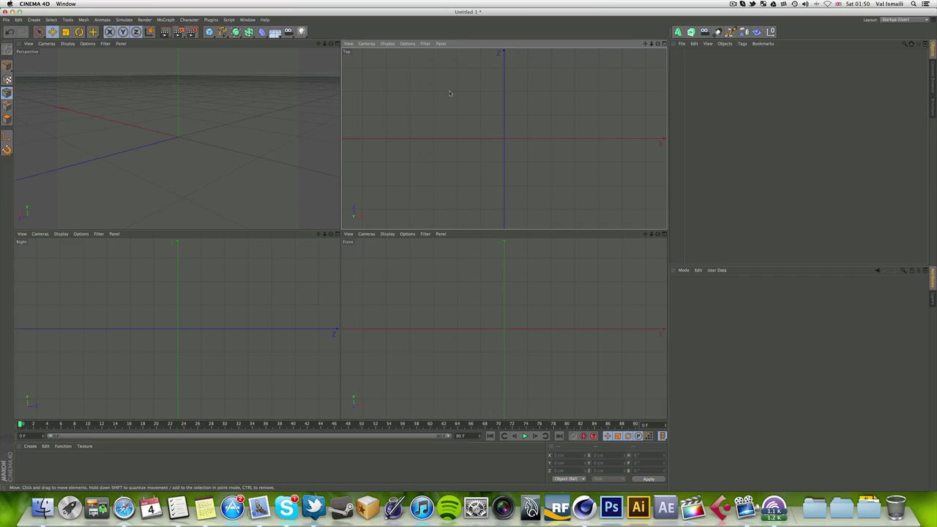
{"action": "left_click", "coordinate": [401, 260]}
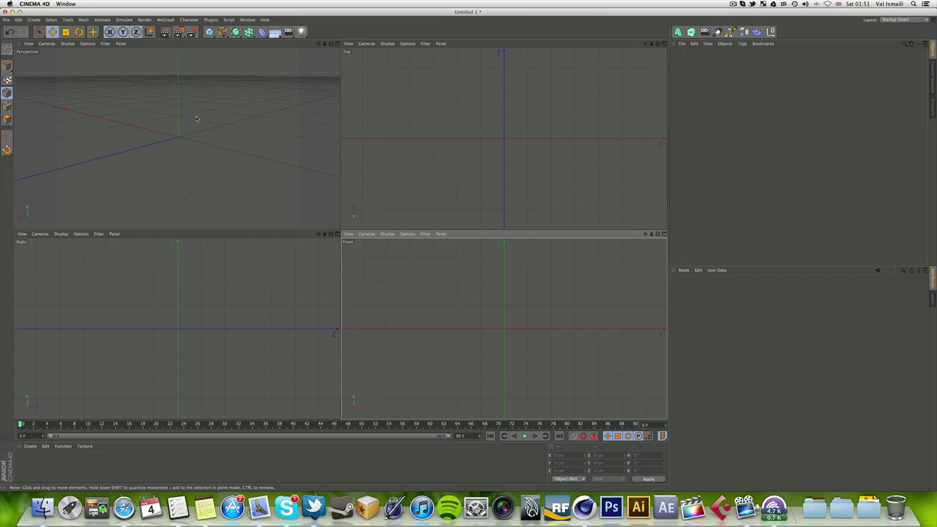
{"action": "left_click", "coordinate": [147, 74]}
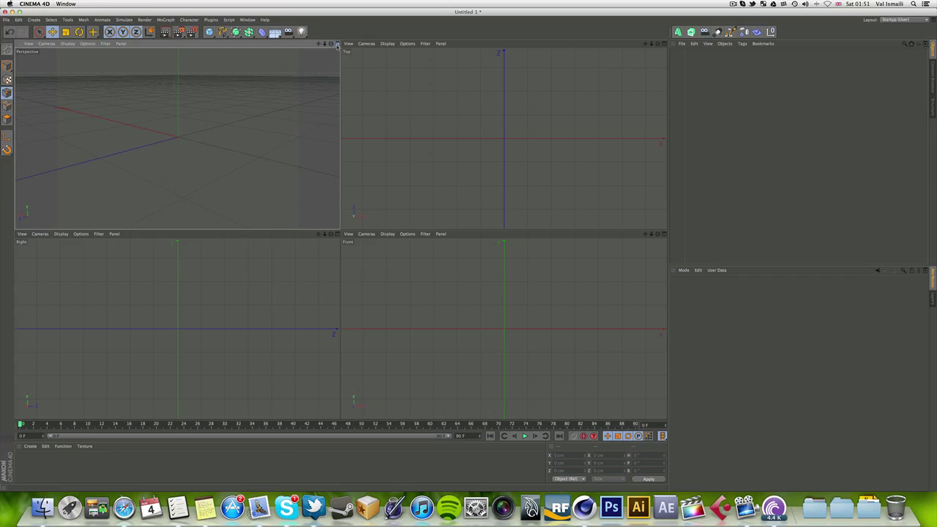
Toggle the Right and Perspective views full-size, finishing with Perspective maximized
{"action": "left_click", "coordinate": [338, 234]}
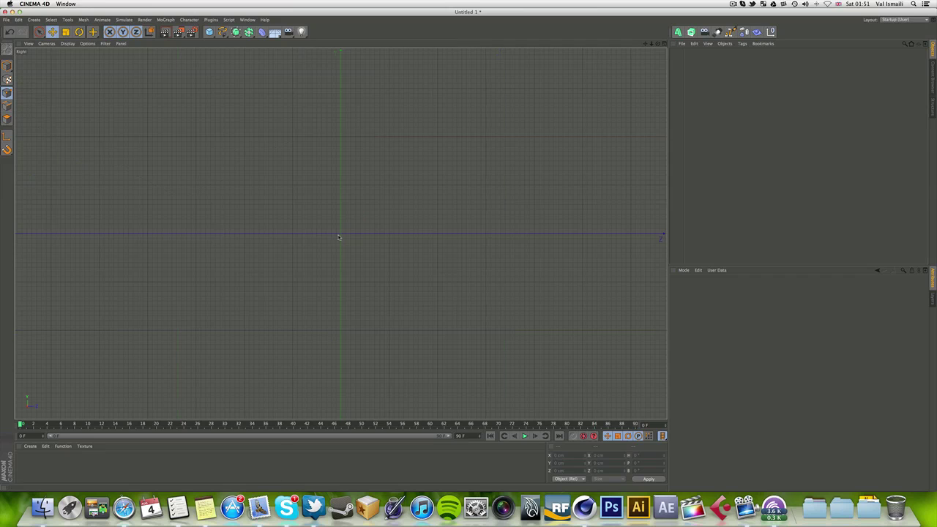
{"action": "left_click", "coordinate": [663, 44]}
{"action": "left_click", "coordinate": [336, 44]}
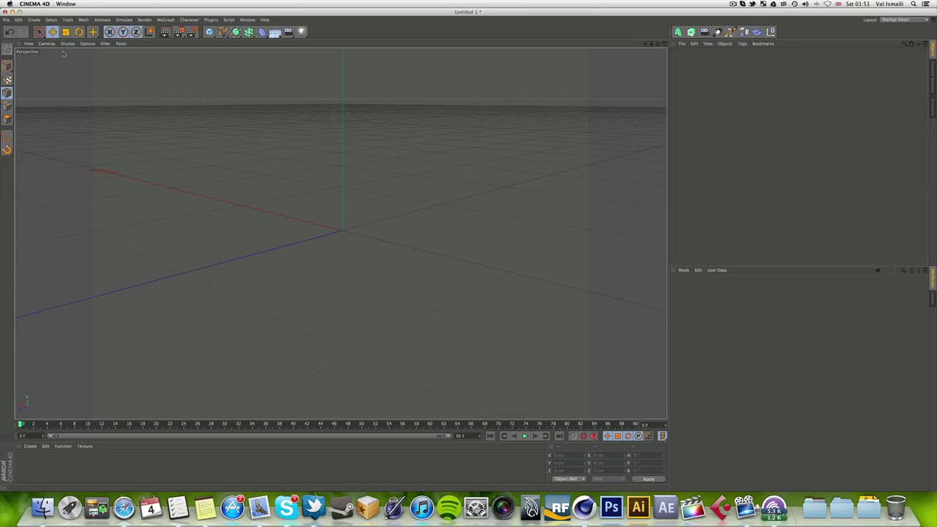
{"action": "left_click_drag", "start_coordinate": [656, 46], "coordinate": [341, 231]}
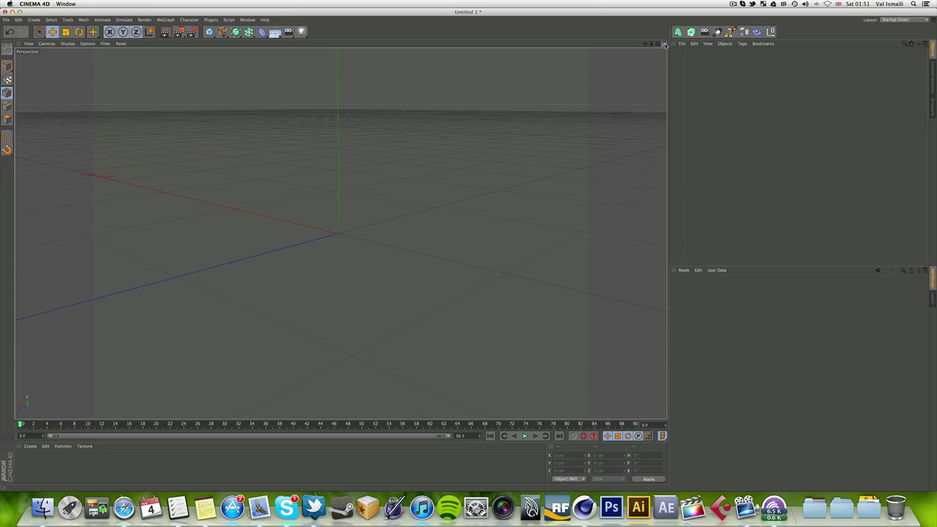
{"action": "left_click", "coordinate": [663, 44]}
{"action": "left_click", "coordinate": [336, 44]}
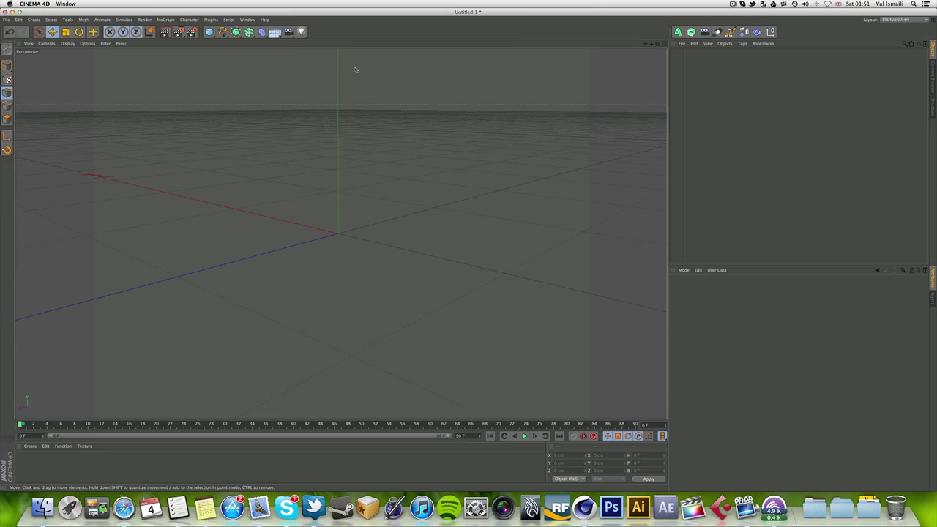
Split the viewport into four views, then arrange them as 4 Views Side-by-Side
{"action": "left_click", "coordinate": [120, 44]}
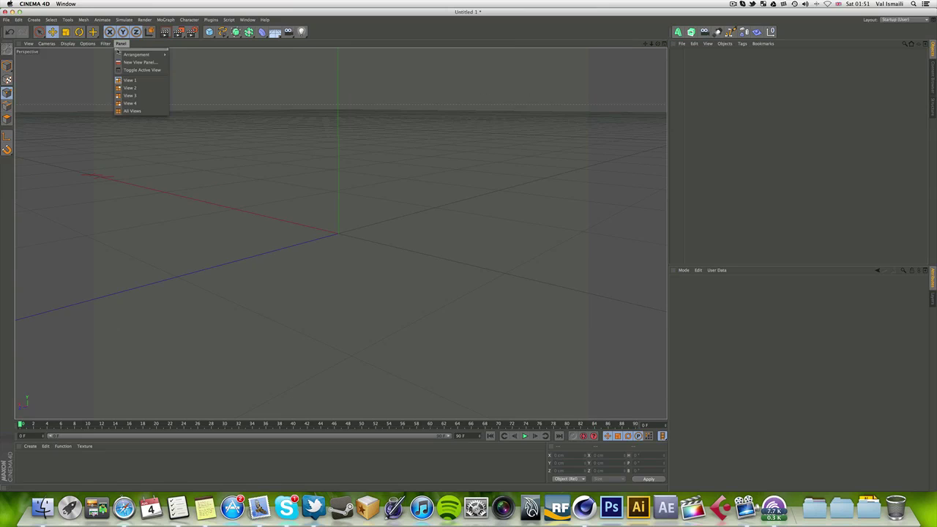
{"action": "mouse_move", "coordinate": [136, 54]}
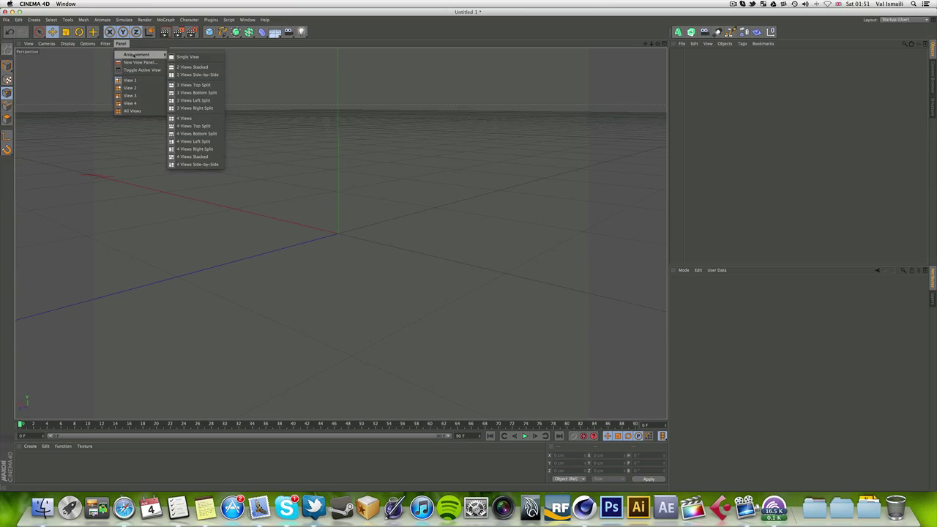
{"action": "left_click", "coordinate": [192, 108]}
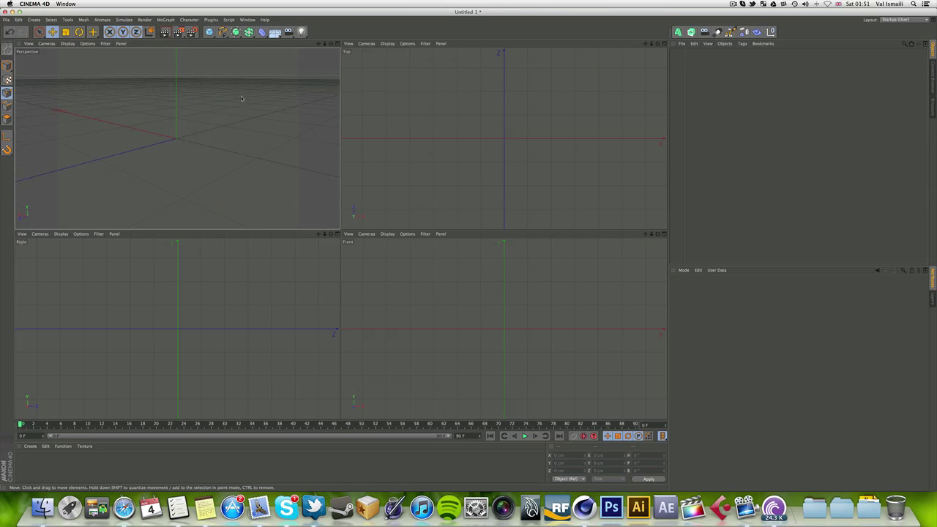
{"action": "left_click", "coordinate": [120, 43]}
{"action": "mouse_move", "coordinate": [136, 54]}
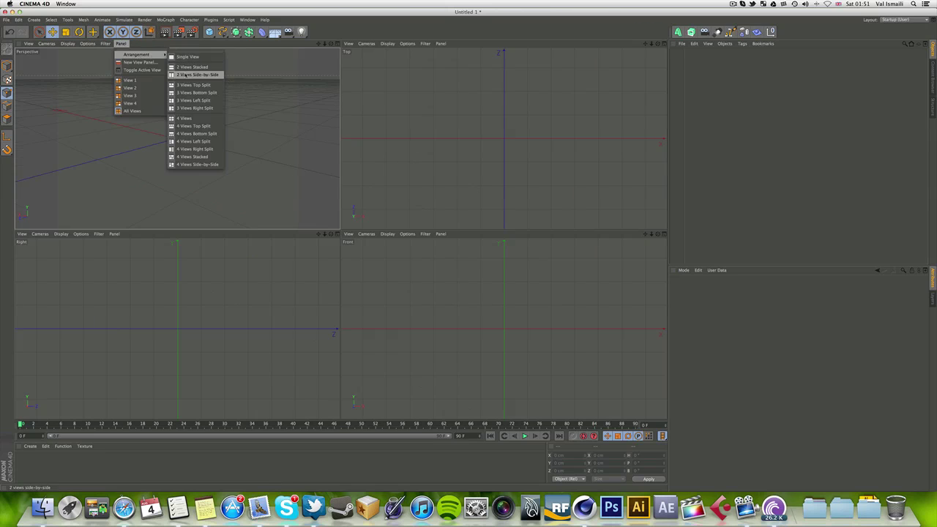
{"action": "left_click", "coordinate": [197, 165]}
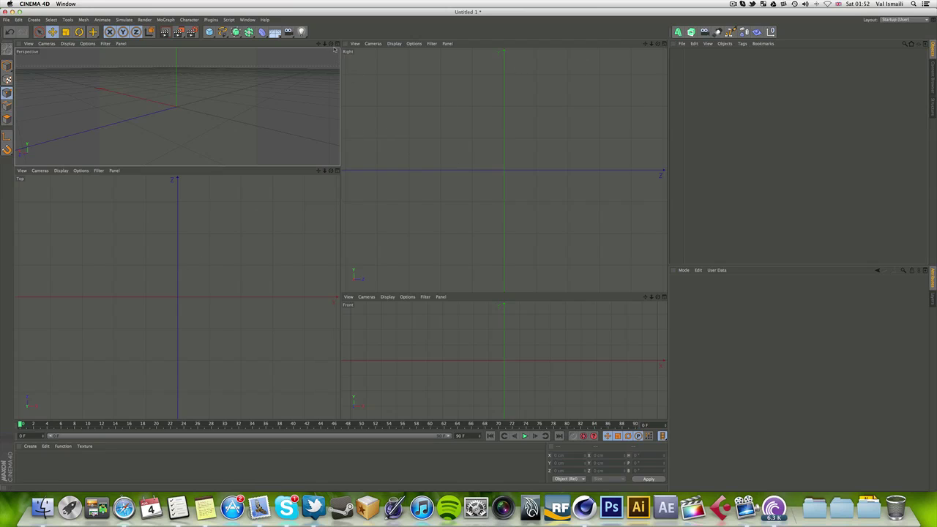
Switch the viewport to the 4 Views Top Split arrangement
{"action": "left_click", "coordinate": [122, 43]}
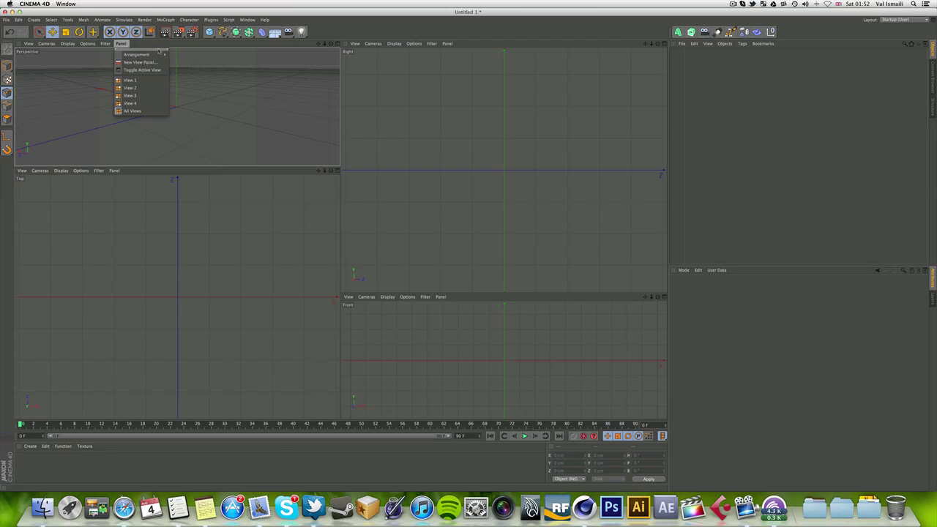
{"action": "mouse_move", "coordinate": [159, 54]}
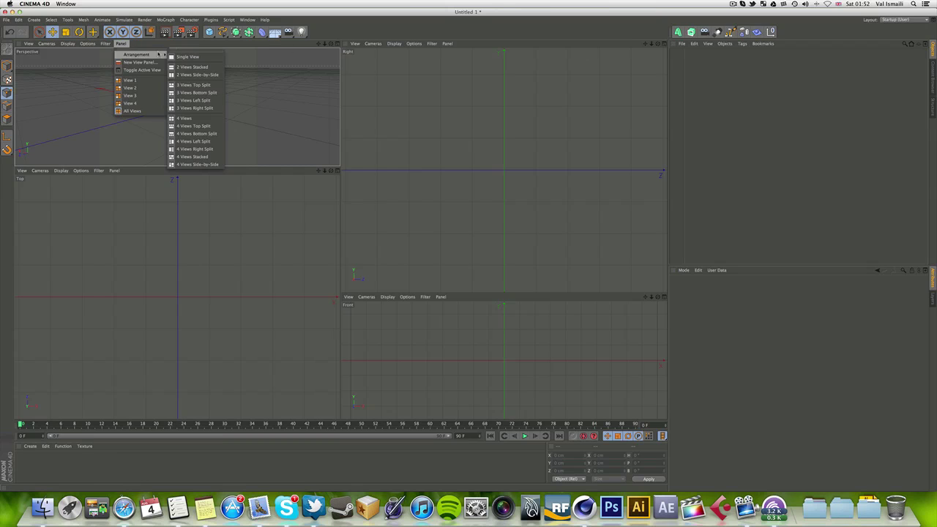
{"action": "left_click", "coordinate": [208, 125]}
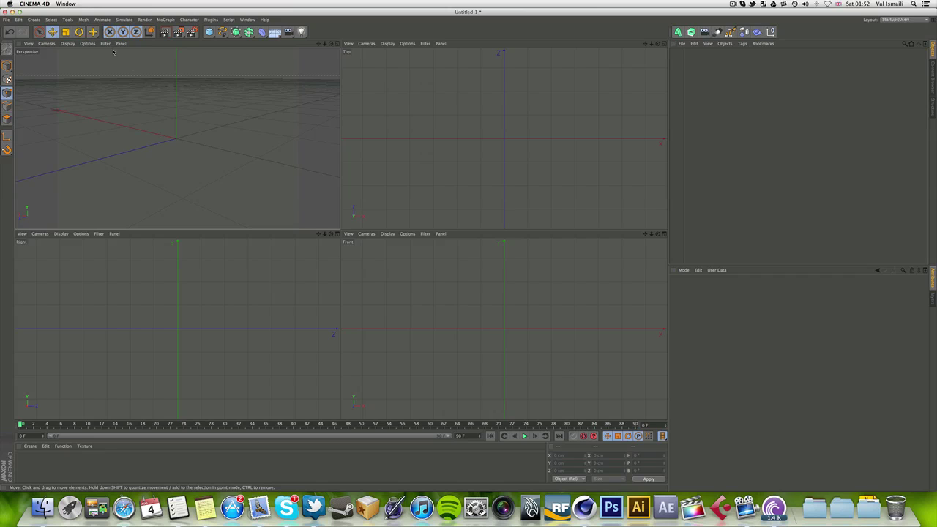
Stack Perspective above Top with the 2 Views Stacked arrangement
{"action": "left_click", "coordinate": [121, 44]}
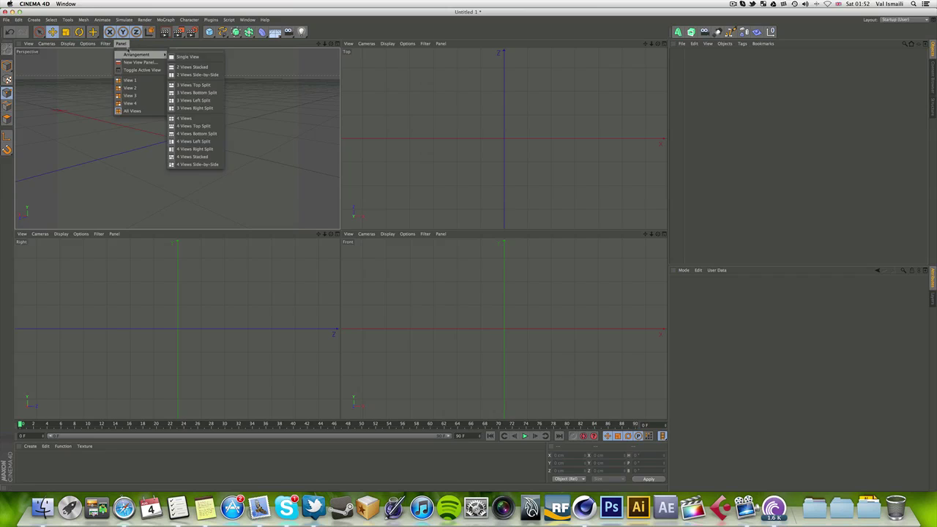
{"action": "mouse_move", "coordinate": [147, 55]}
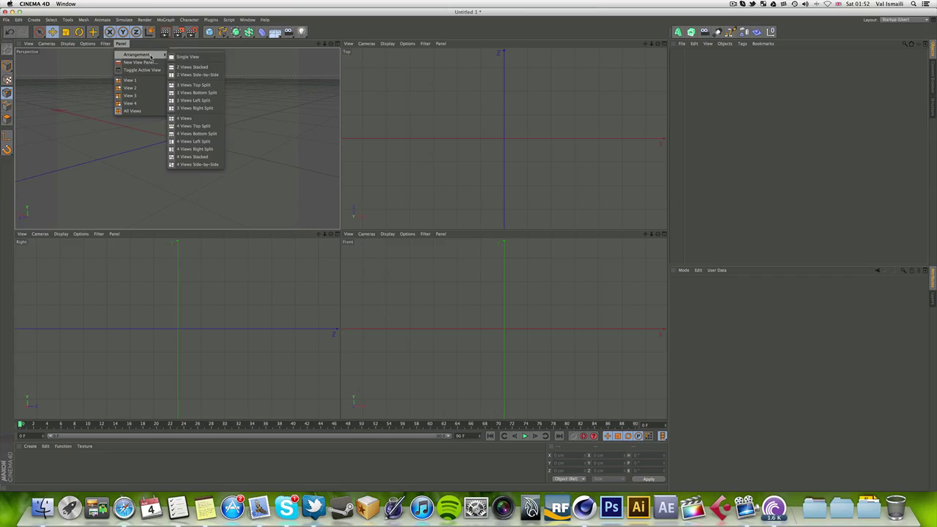
{"action": "left_click", "coordinate": [205, 67]}
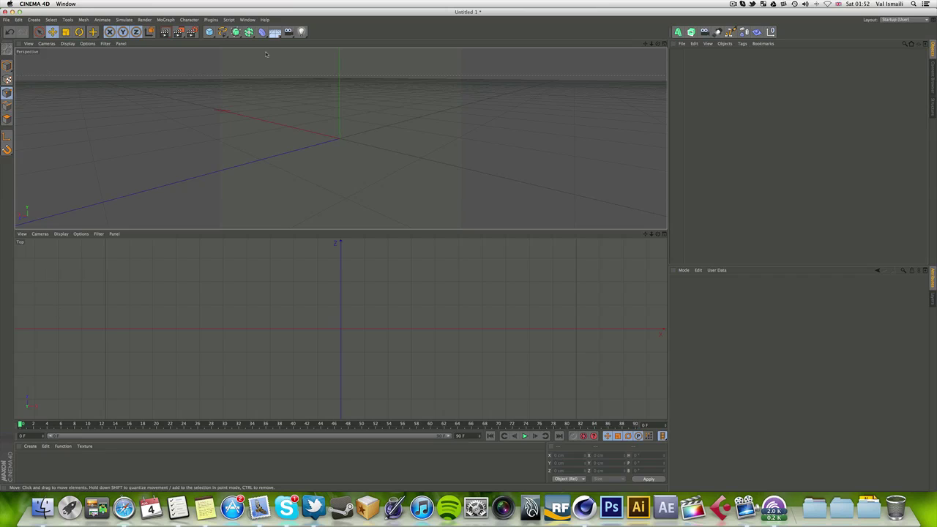
Return the viewport to the even 4 Views arrangement
{"action": "left_click", "coordinate": [121, 43]}
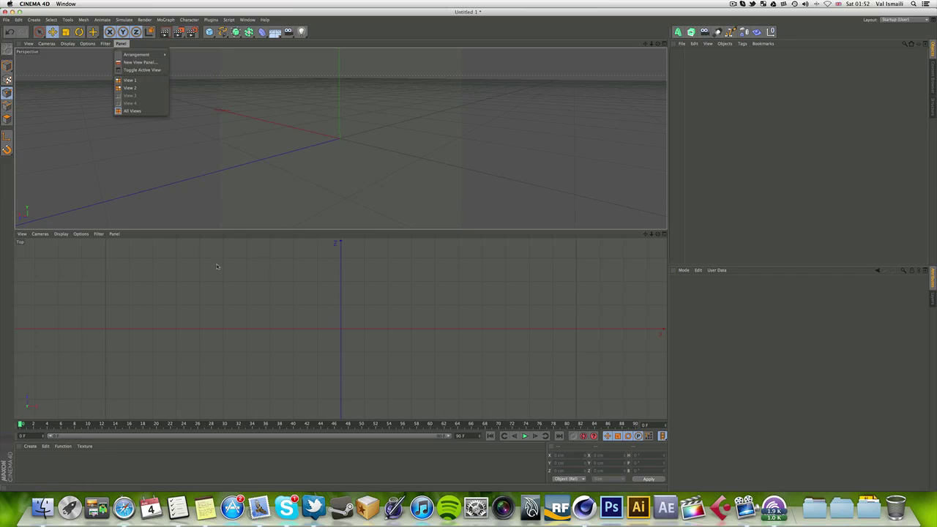
{"action": "mouse_move", "coordinate": [150, 54]}
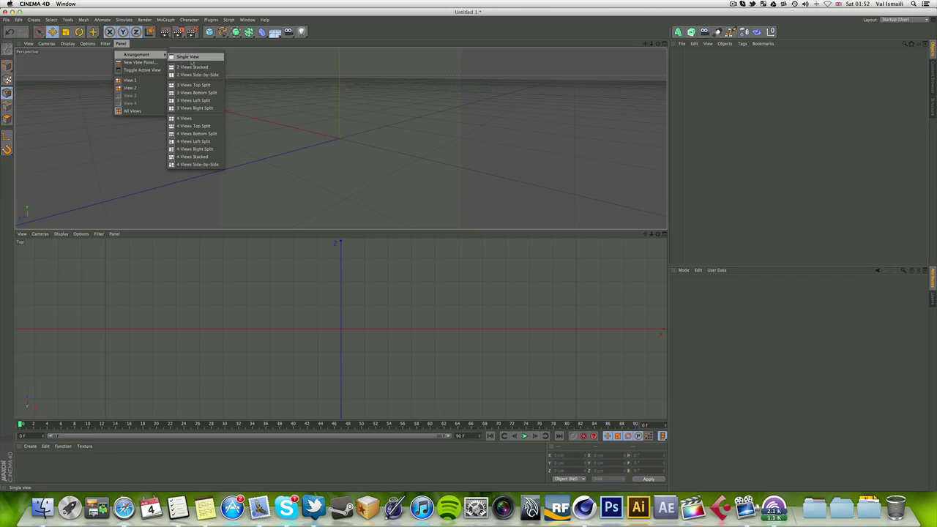
{"action": "left_click", "coordinate": [189, 121]}
{"action": "left_click", "coordinate": [120, 44]}
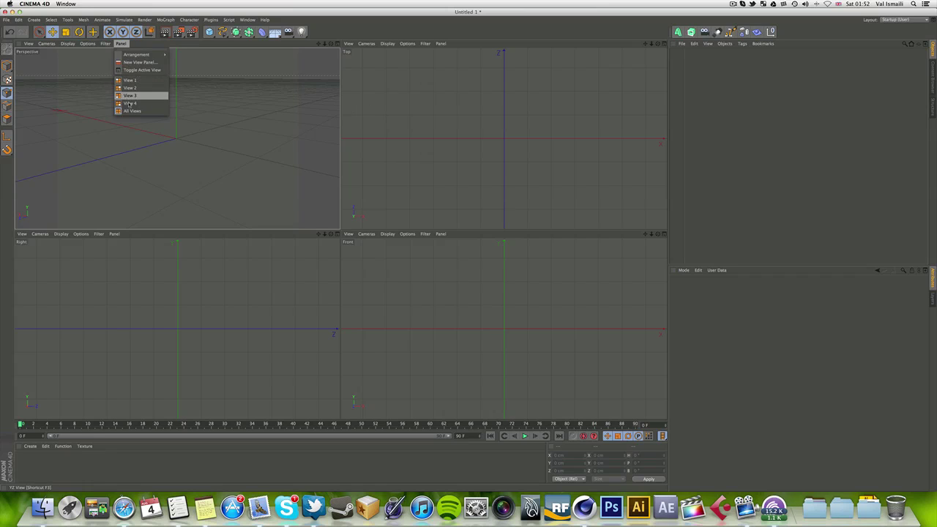
Toggle between single full-size views and four views, ending with Perspective maximized
{"action": "left_click", "coordinate": [142, 69]}
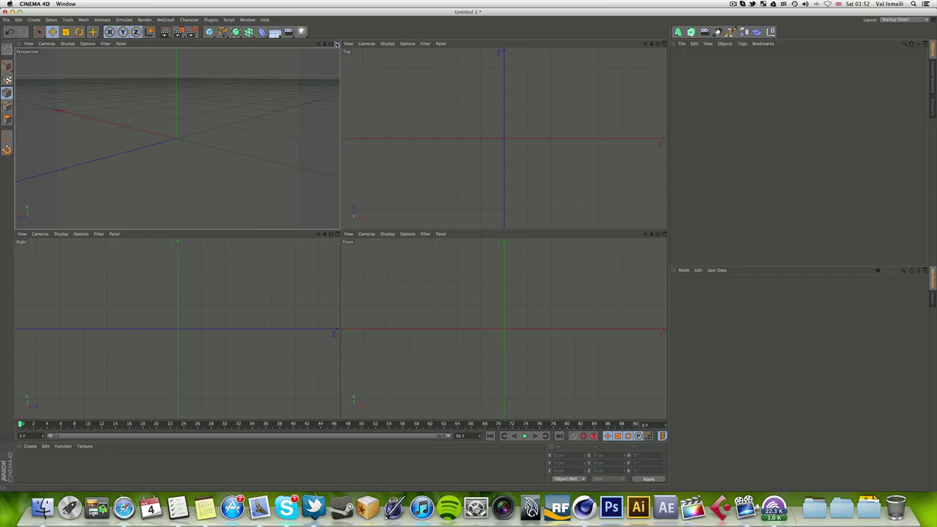
{"action": "left_click", "coordinate": [120, 44]}
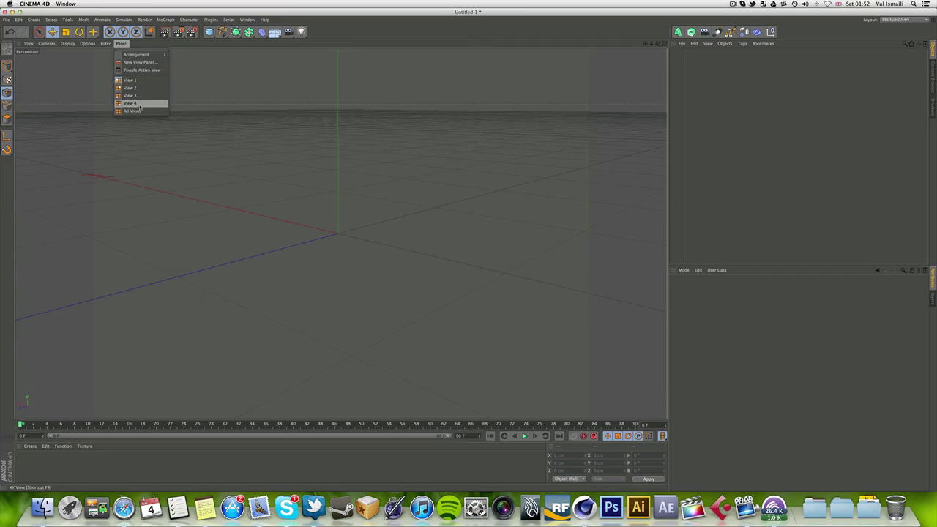
{"action": "left_click", "coordinate": [662, 43]}
{"action": "left_click", "coordinate": [663, 43]}
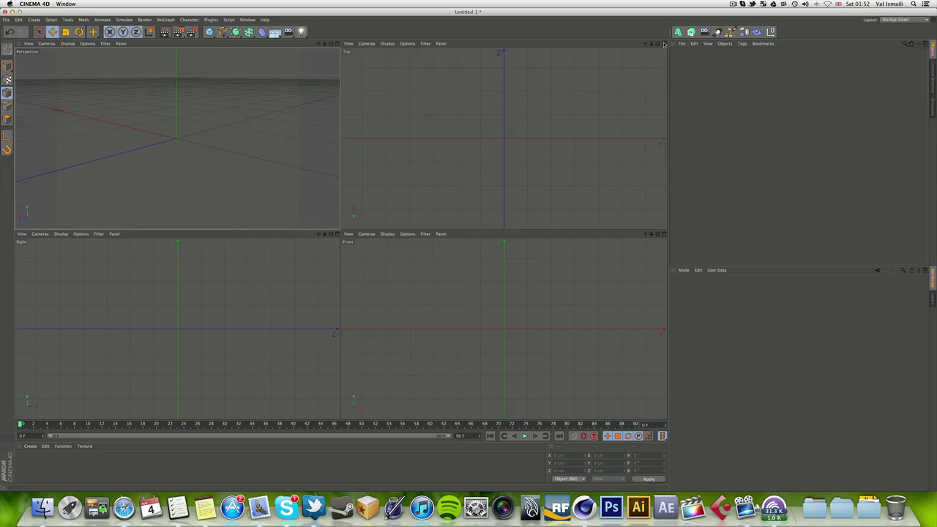
{"action": "left_click", "coordinate": [662, 43]}
{"action": "left_click", "coordinate": [662, 43]}
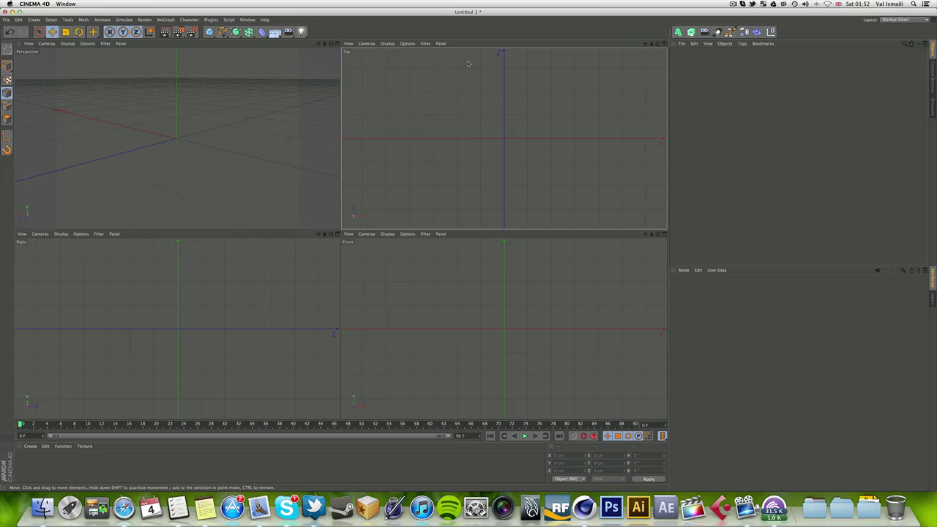
{"action": "left_click", "coordinate": [337, 44]}
Show the Front view full size, return to four views, then maximize Perspective again
{"action": "left_click", "coordinate": [120, 44]}
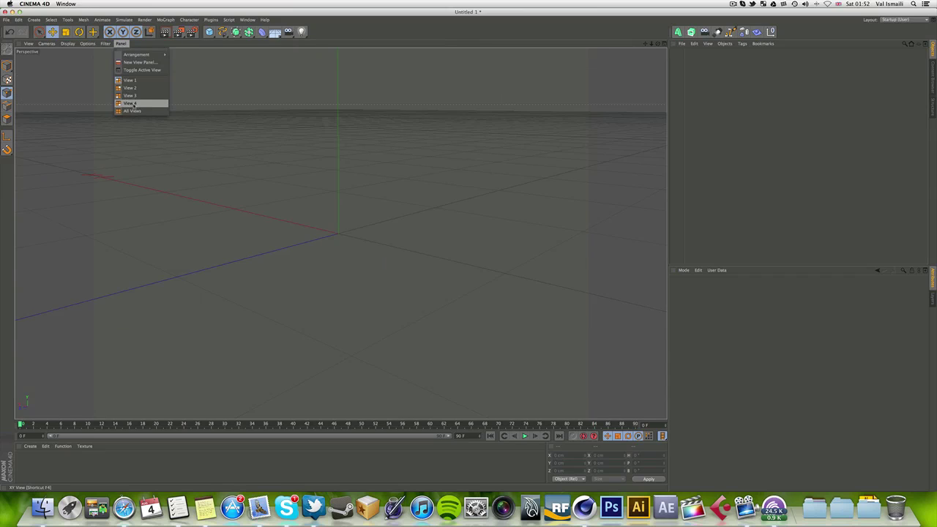
{"action": "left_click", "coordinate": [135, 107]}
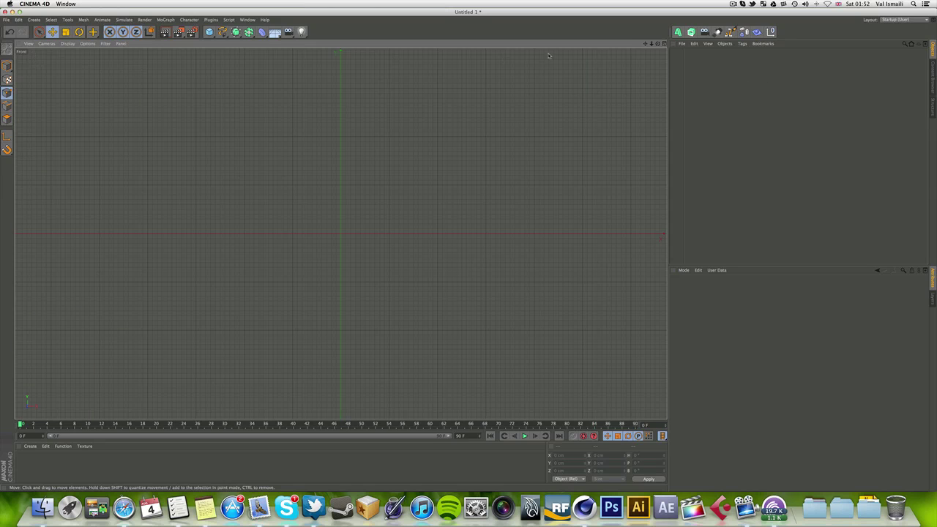
{"action": "left_click", "coordinate": [663, 44]}
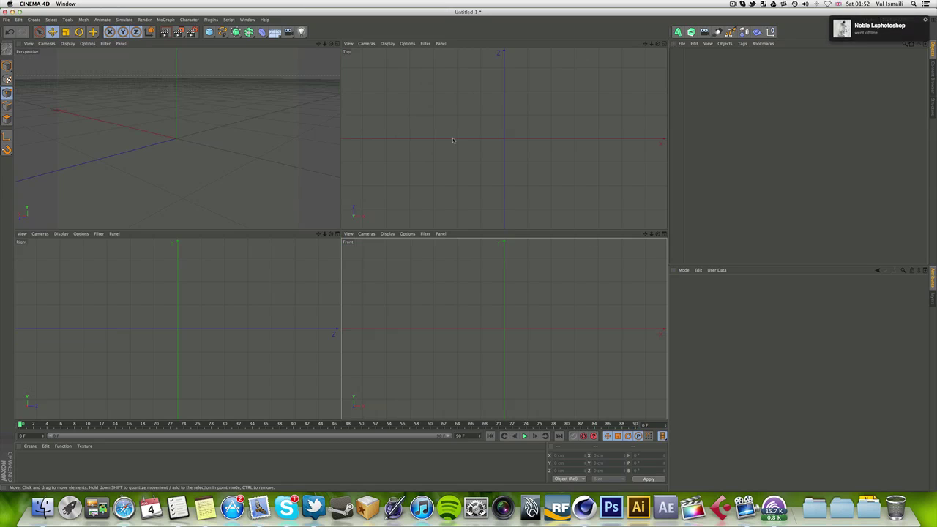
{"action": "left_click", "coordinate": [337, 43]}
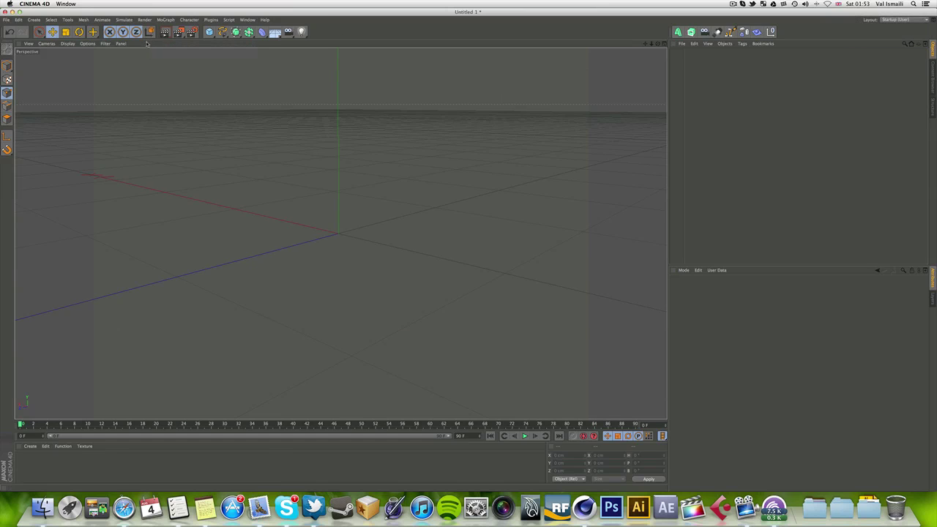
{"action": "left_click", "coordinate": [47, 44]}
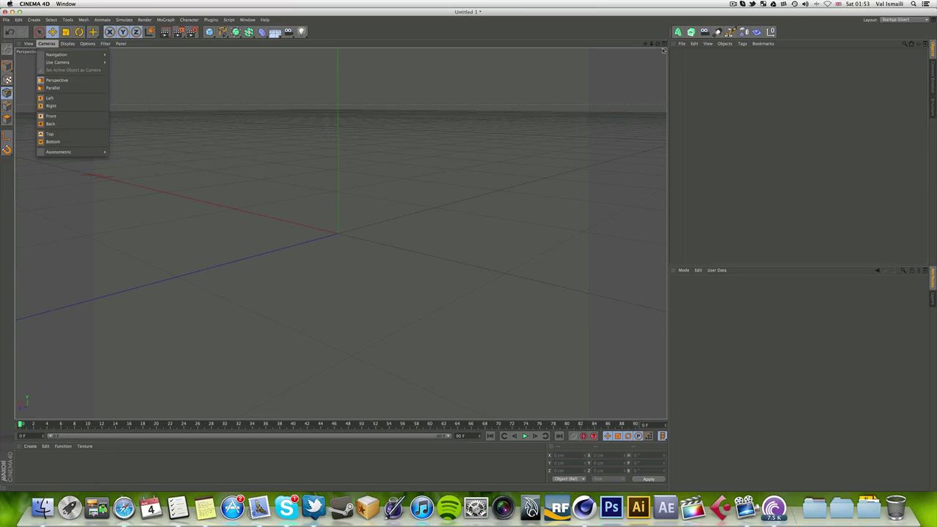
Restore the four-view layout and set the top-left pane to the Left camera
{"action": "left_click", "coordinate": [664, 46]}
{"action": "left_click", "coordinate": [664, 46]}
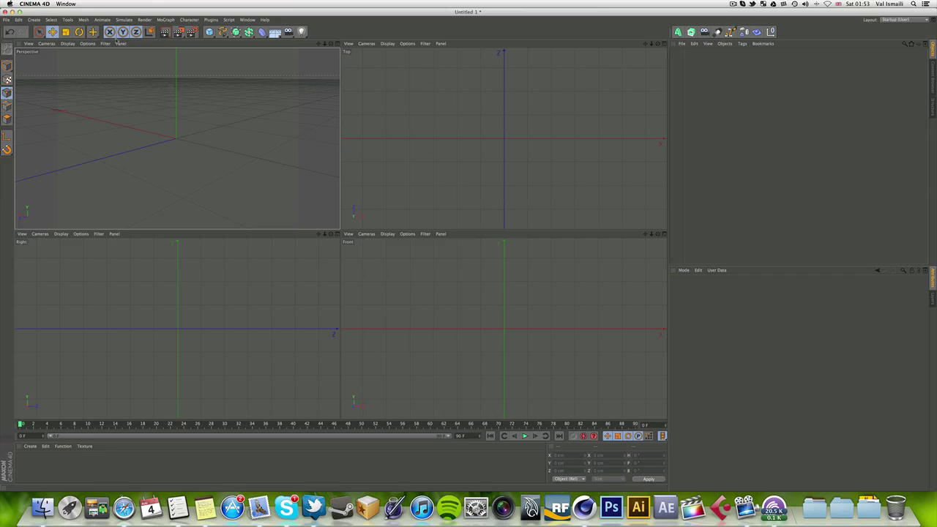
{"action": "left_click", "coordinate": [47, 44]}
{"action": "left_click", "coordinate": [82, 99]}
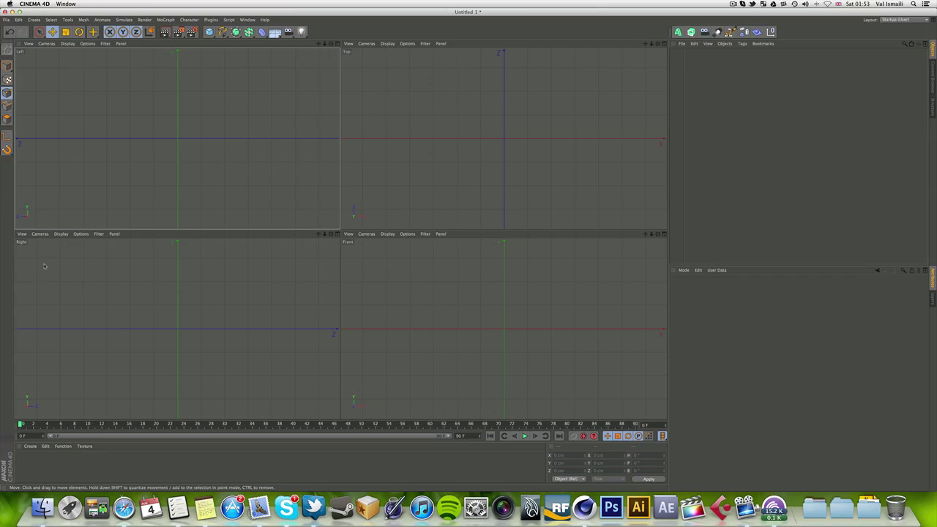
Switch the top-right pane to the Bottom camera, then back to Top
{"action": "left_click", "coordinate": [367, 44]}
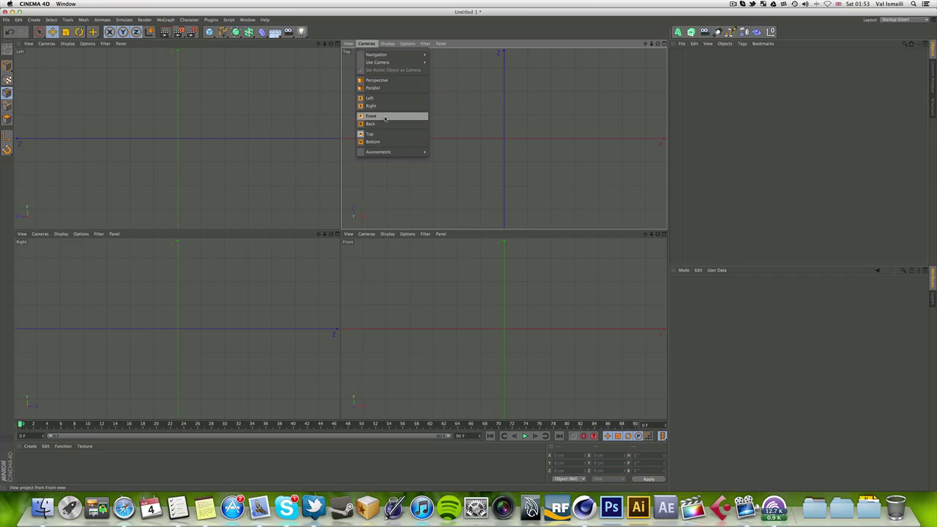
{"action": "left_click", "coordinate": [395, 142]}
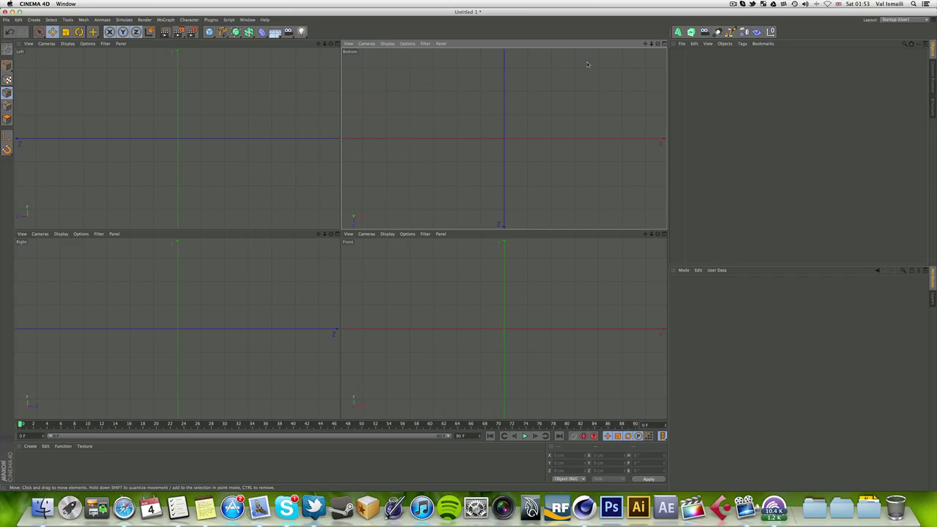
{"action": "left_click", "coordinate": [366, 43]}
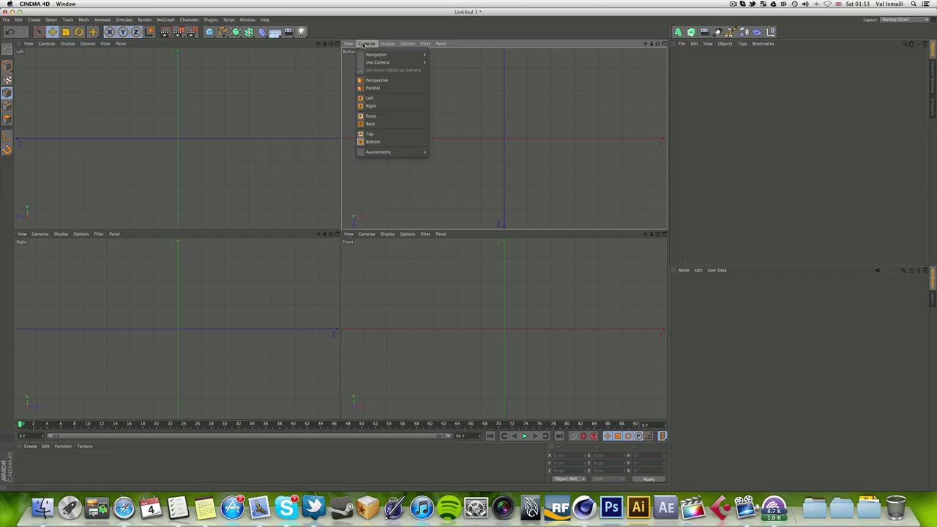
{"action": "left_click", "coordinate": [370, 134]}
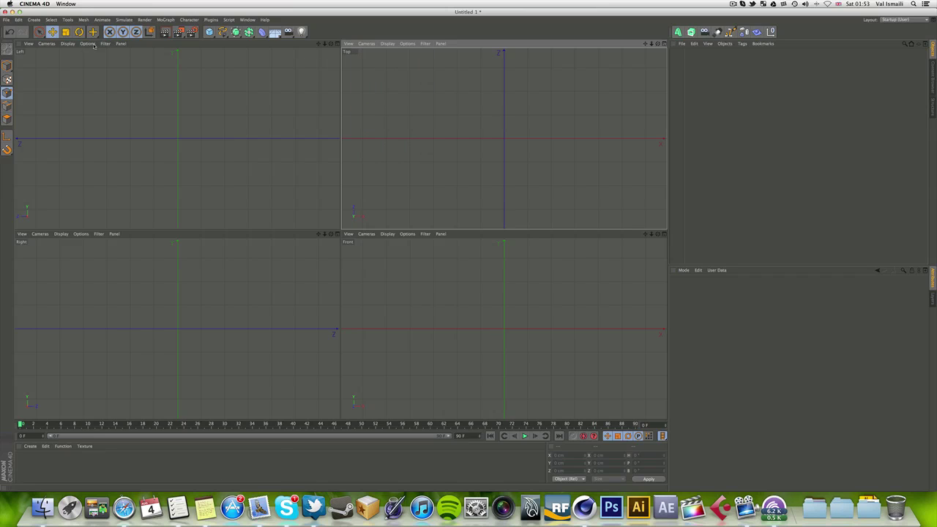
{"action": "left_click", "coordinate": [46, 44]}
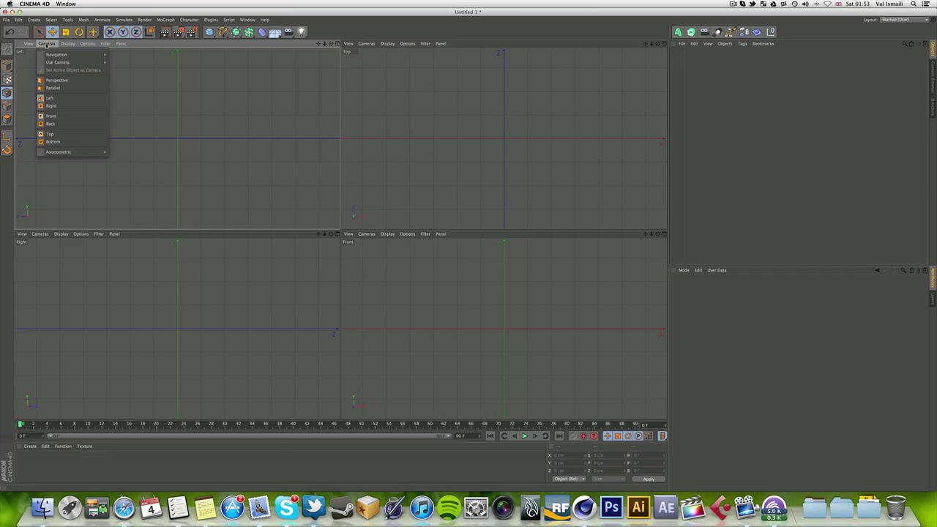
{"action": "left_click", "coordinate": [71, 81]}
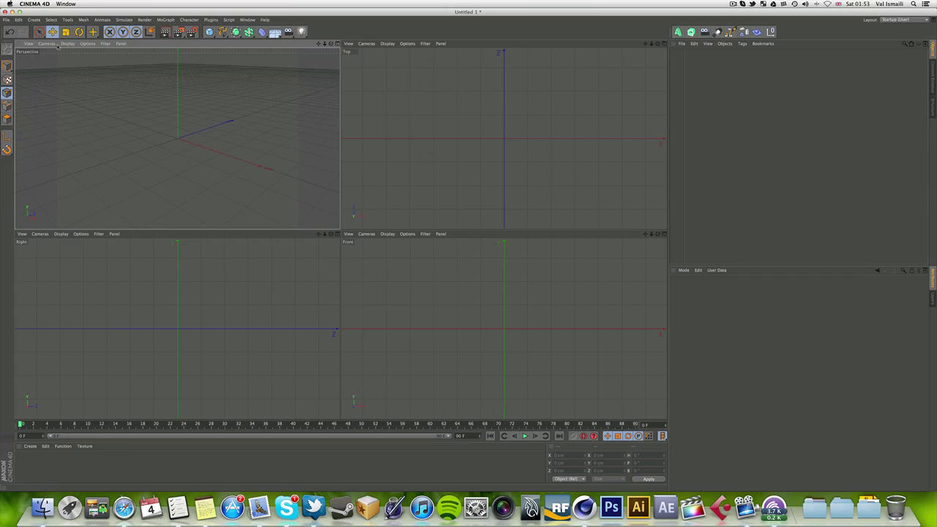
{"action": "left_click", "coordinate": [57, 43]}
{"action": "left_click", "coordinate": [61, 86]}
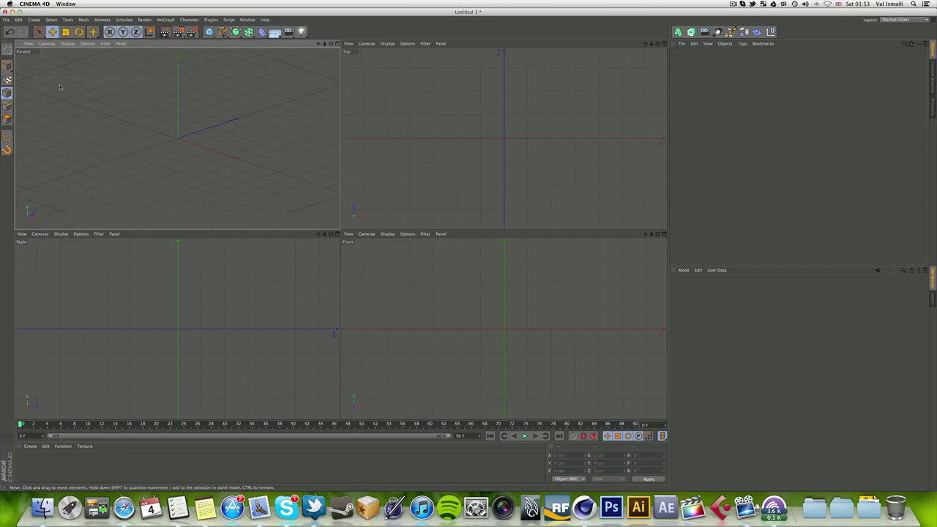
{"action": "left_click_drag", "start_coordinate": [330, 44], "coordinate": [332, 109]}
{"action": "left_click", "coordinate": [67, 43]}
{"action": "left_click", "coordinate": [66, 79]}
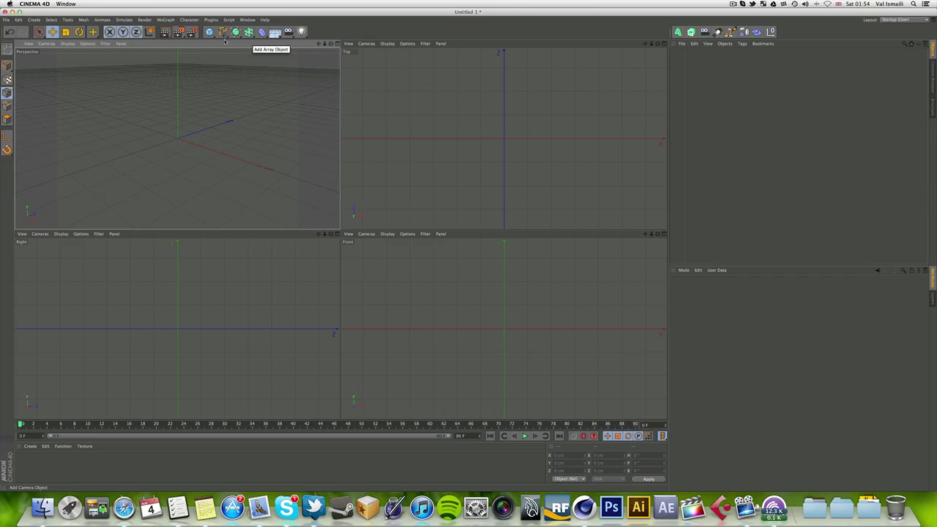
Drag the Chair model from Content Browser > Presets > Models into the scene
{"action": "left_click", "coordinate": [68, 43]}
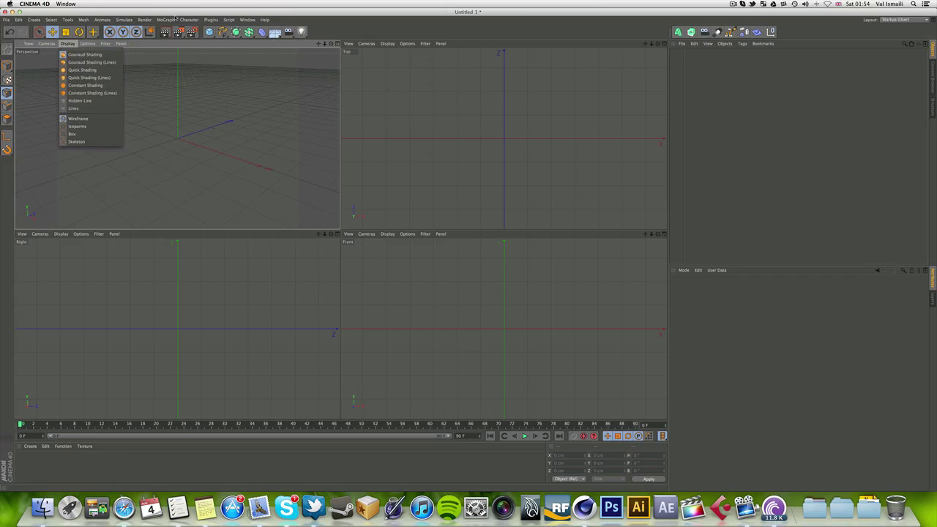
{"action": "key", "text": "Escape"}
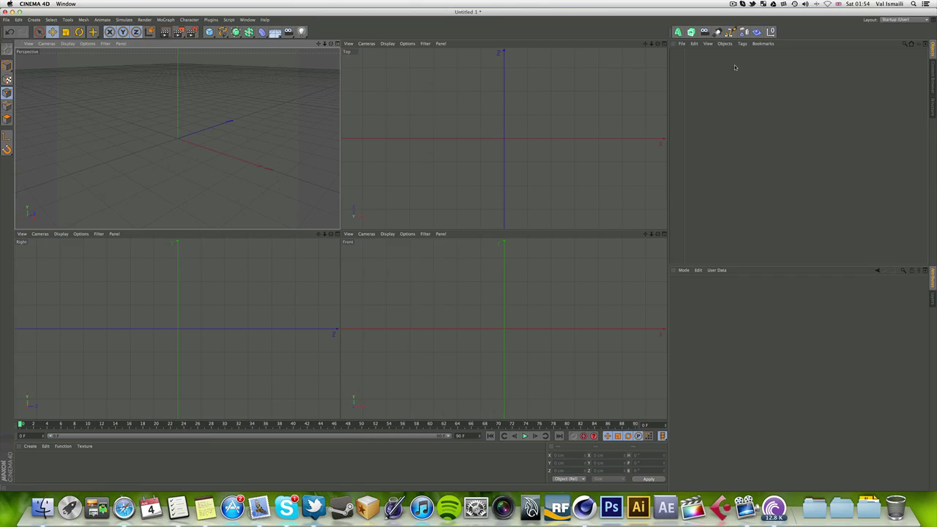
{"action": "left_click", "coordinate": [933, 74]}
{"action": "double_click", "coordinate": [754, 62]}
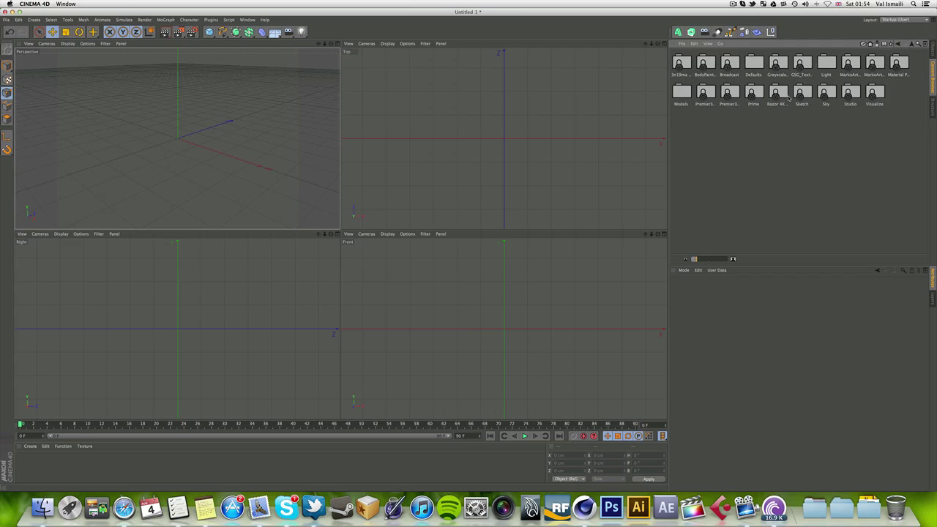
{"action": "double_click", "coordinate": [681, 91]}
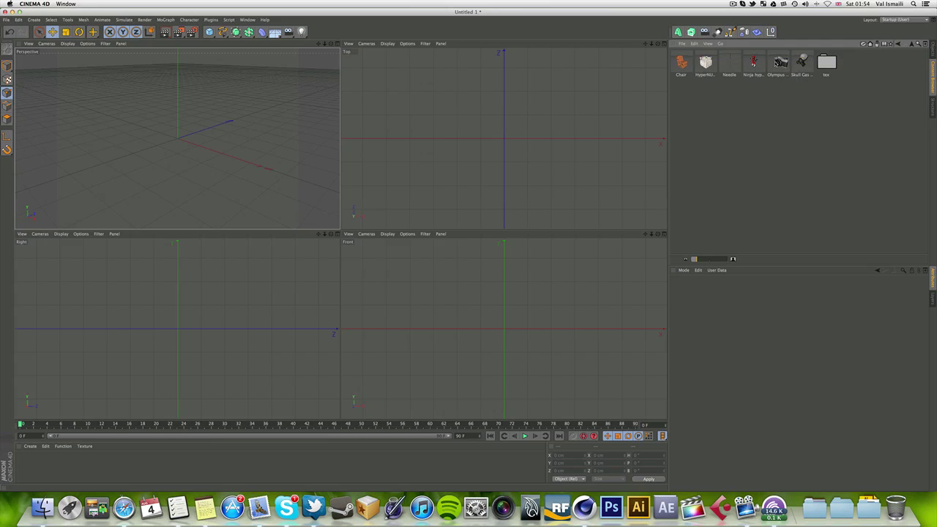
{"action": "left_click_drag", "start_coordinate": [681, 63], "coordinate": [519, 93]}
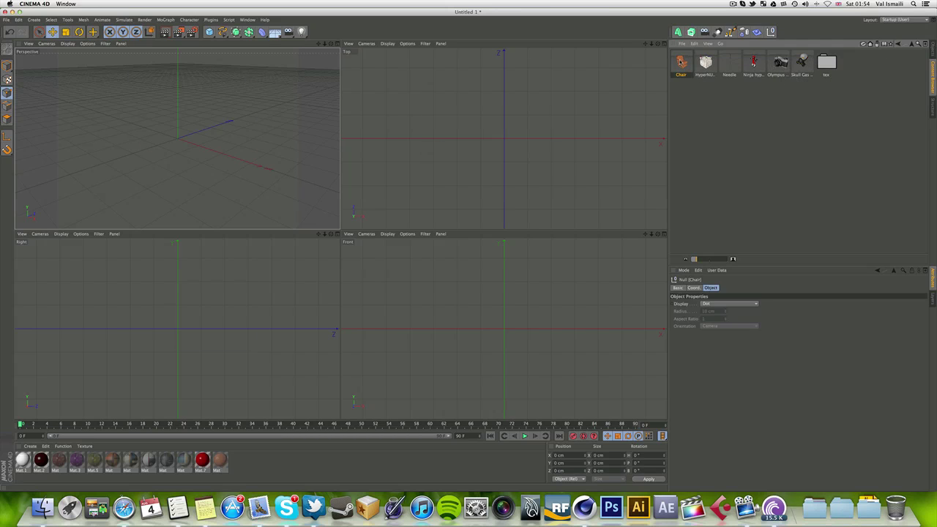
Maximize Perspective, zoom and orbit around the chair, and switch to Isoparms display
{"action": "left_click", "coordinate": [338, 44]}
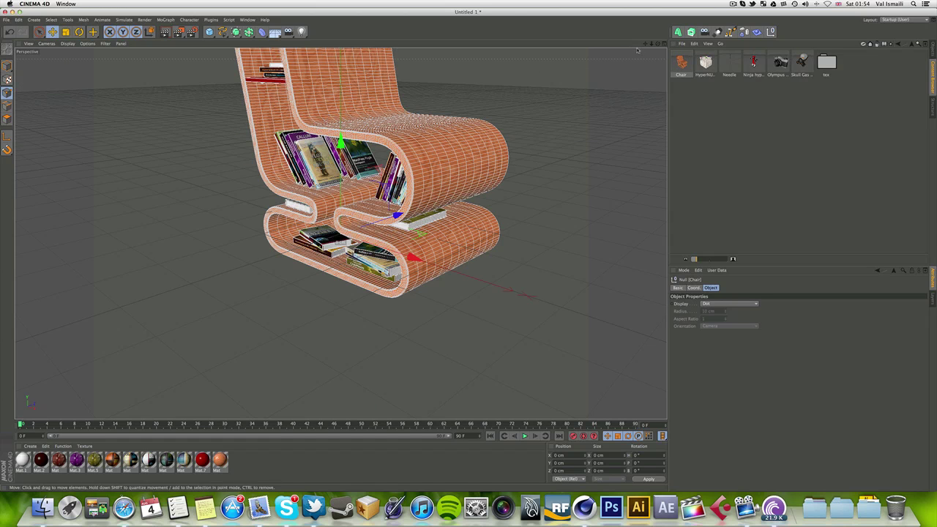
{"action": "scroll", "coordinate": [341, 233], "scroll_direction": "down", "scroll_amount": 2}
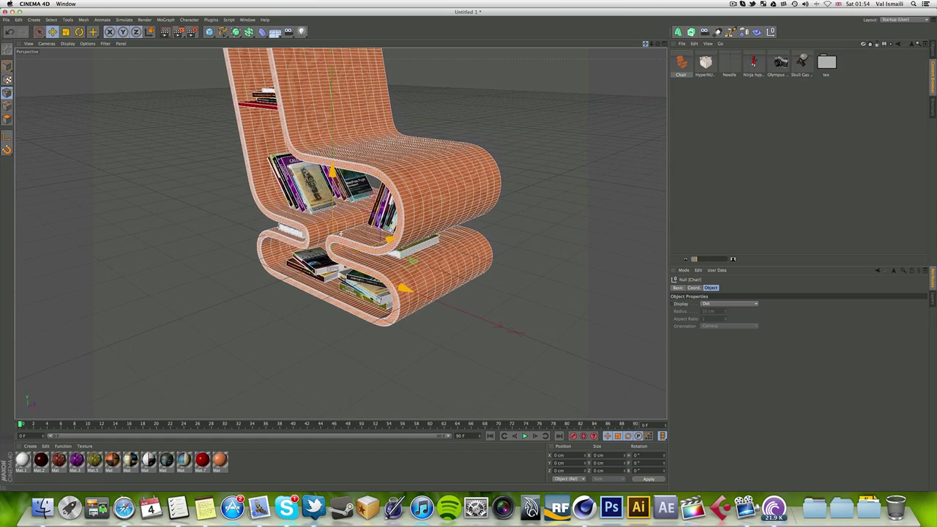
{"action": "left_click_drag", "start_coordinate": [341, 233], "coordinate": [273, 235], "text": "alt"}
{"action": "left_click", "coordinate": [67, 43]}
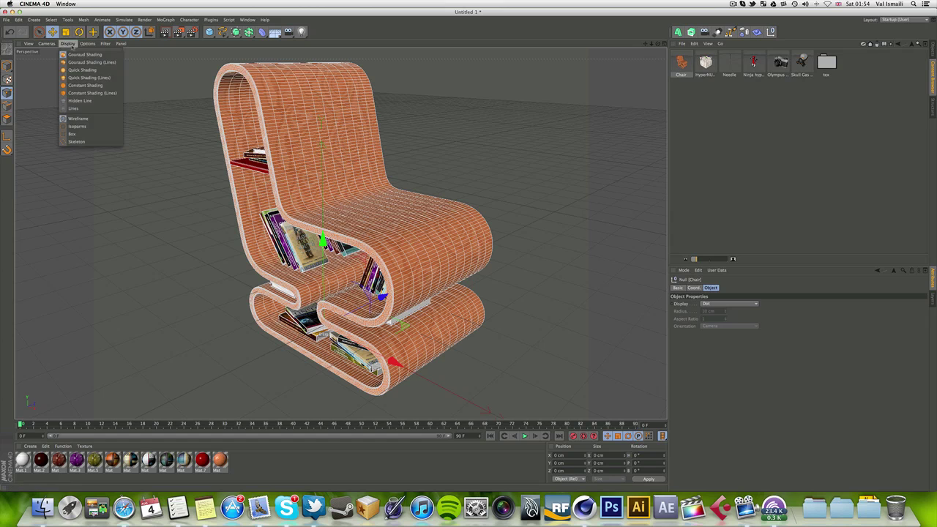
{"action": "left_click", "coordinate": [91, 126]}
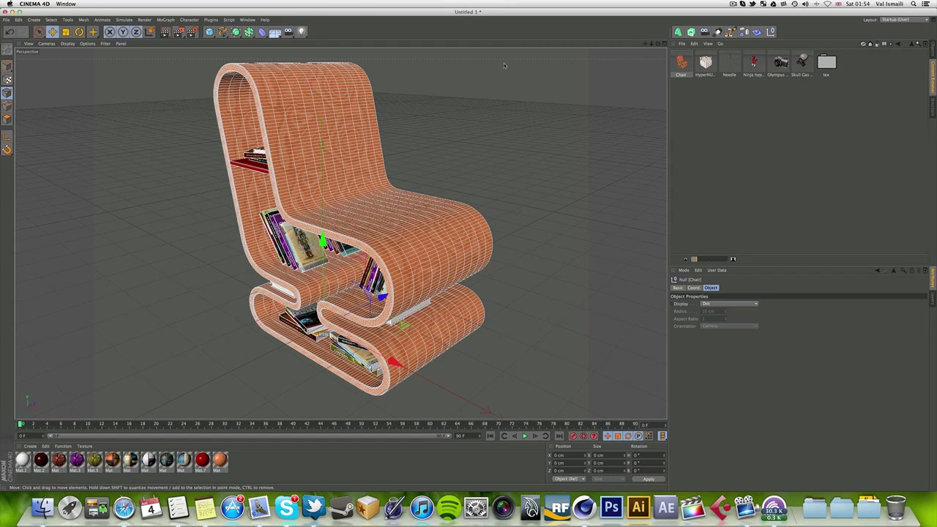
Orbit to a low front view of the chair, then restore four views with Front active
{"action": "left_click_drag", "start_coordinate": [393, 160], "coordinate": [461, 167], "text": "alt"}
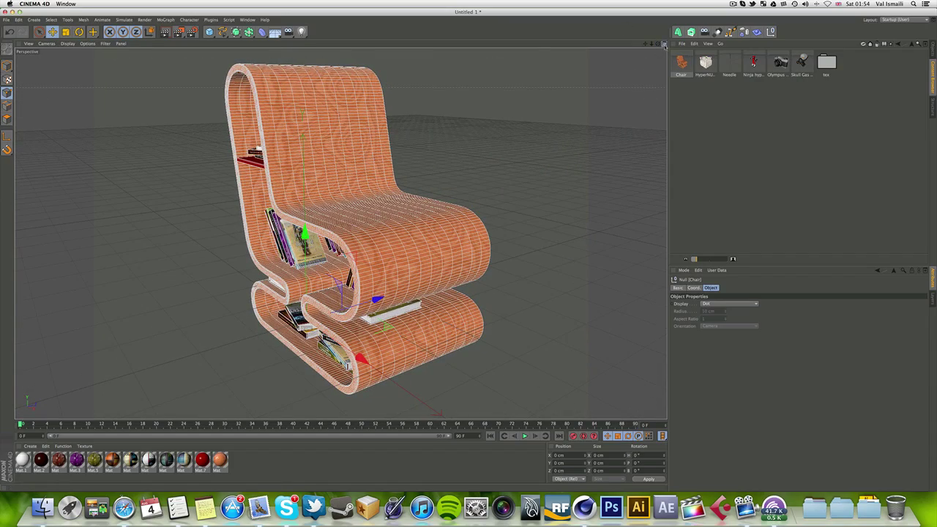
{"action": "left_click", "coordinate": [664, 43]}
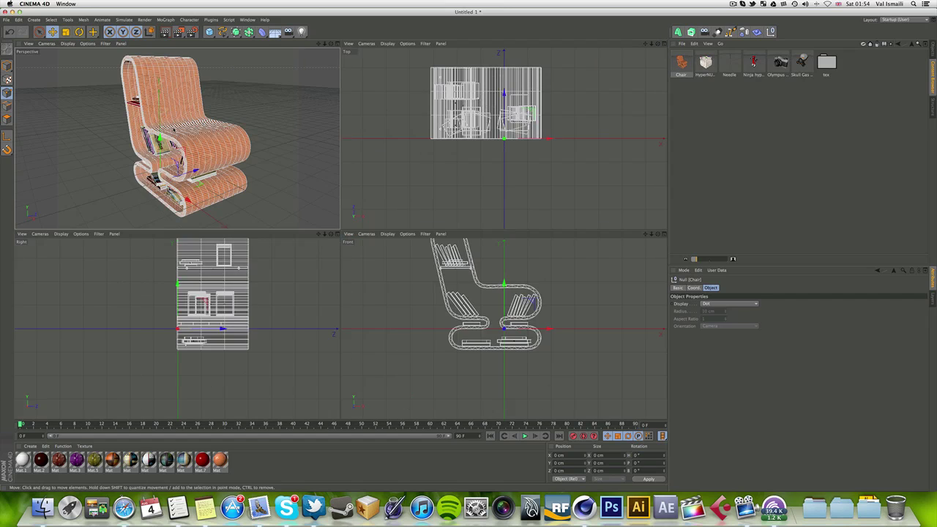
{"action": "left_click", "coordinate": [658, 234]}
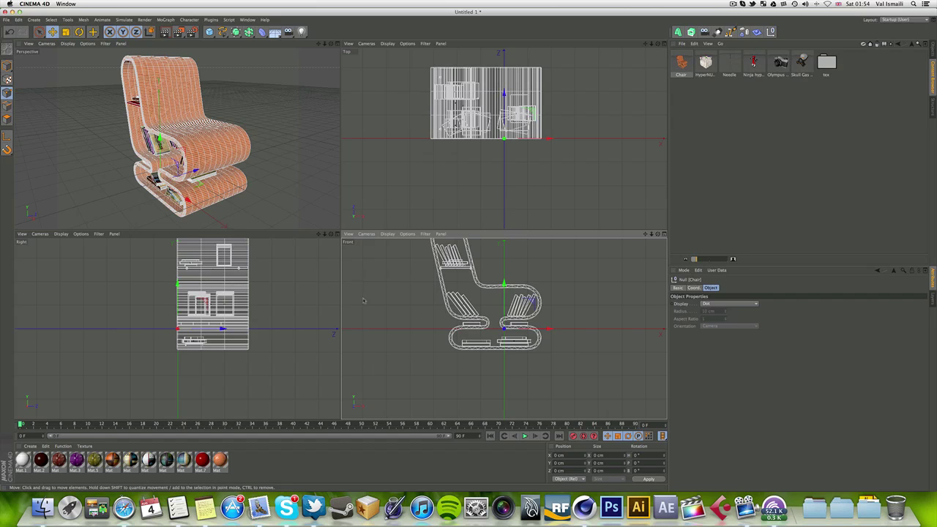
Try the Box and Skeleton display modes on the chair in Perspective
{"action": "left_click", "coordinate": [68, 43]}
{"action": "left_click", "coordinate": [73, 128]}
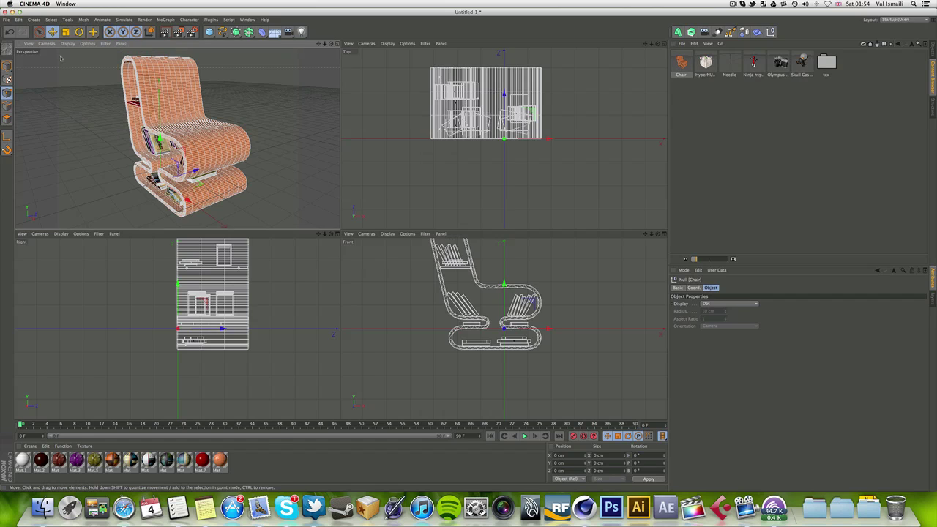
{"action": "left_click", "coordinate": [67, 43]}
{"action": "left_click", "coordinate": [76, 137]}
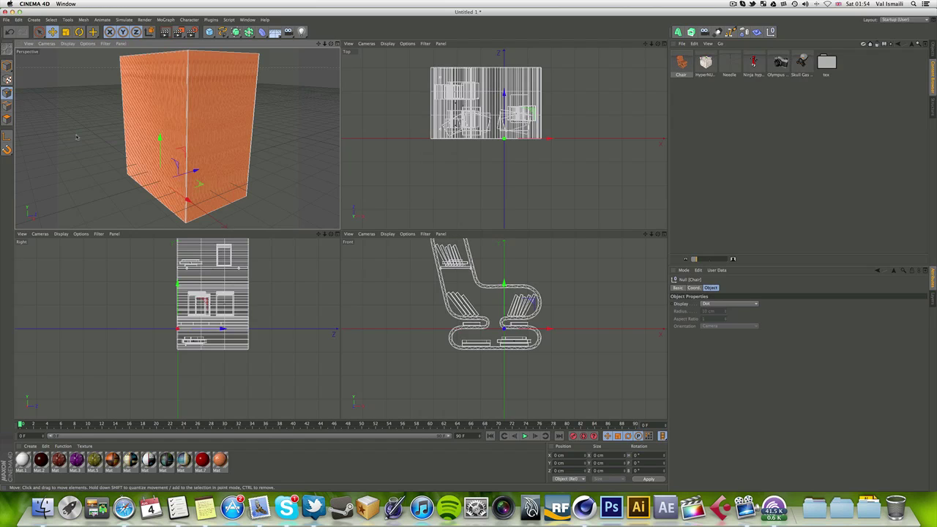
{"action": "left_click", "coordinate": [68, 43]}
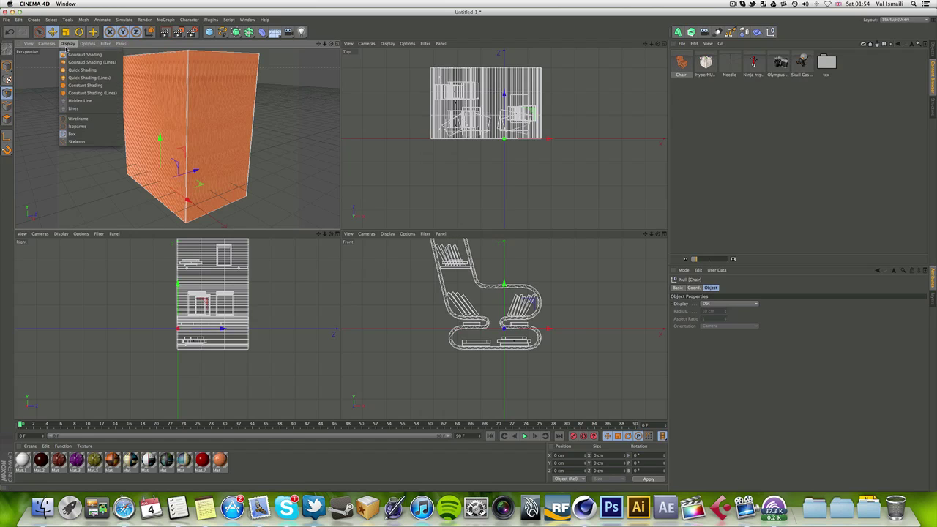
{"action": "left_click", "coordinate": [72, 141]}
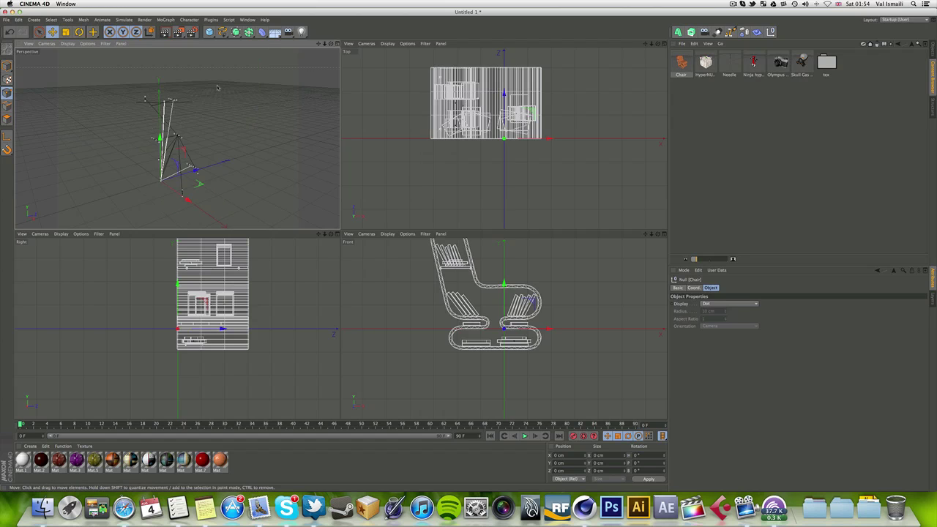
Maximize Perspective, orbit the chair, and switch it through Isoparms and Box display
{"action": "left_click", "coordinate": [335, 44]}
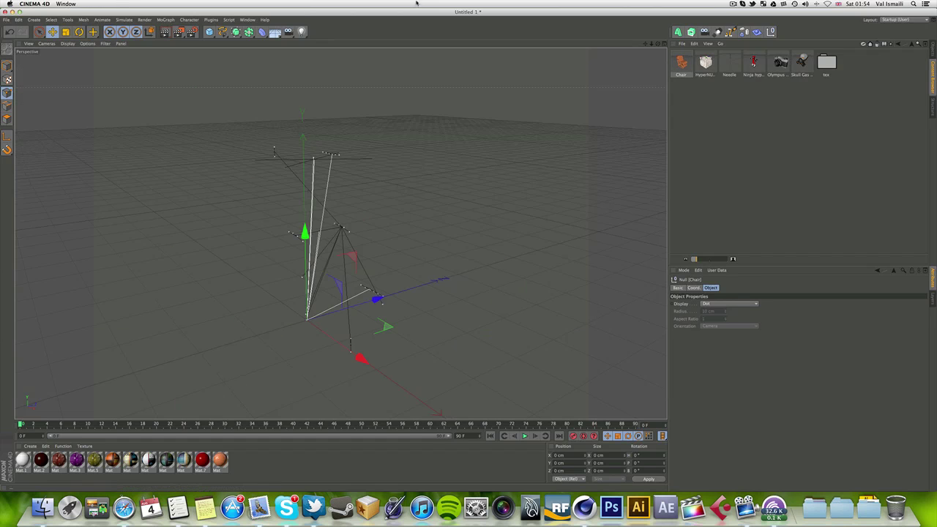
{"action": "left_click_drag", "start_coordinate": [338, 231], "coordinate": [340, 233], "text": "alt"}
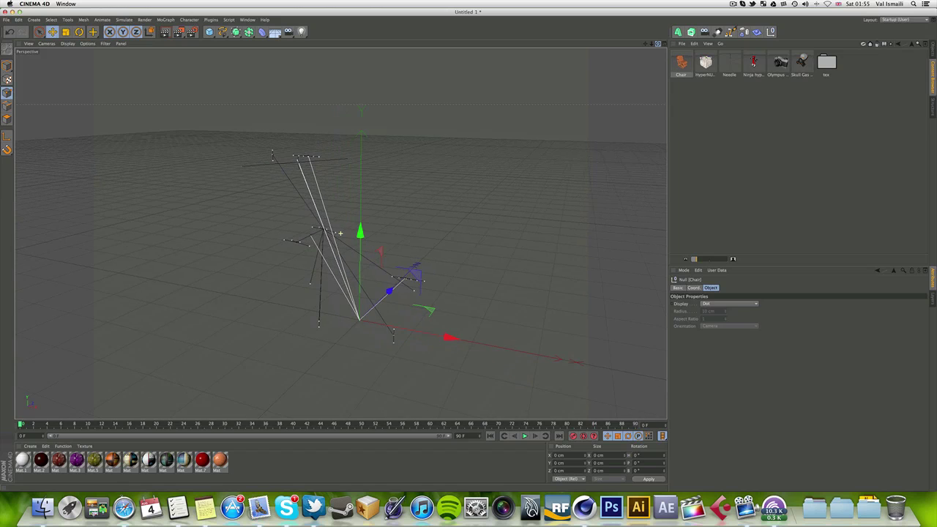
{"action": "left_click", "coordinate": [47, 43]}
{"action": "mouse_move", "coordinate": [68, 43]}
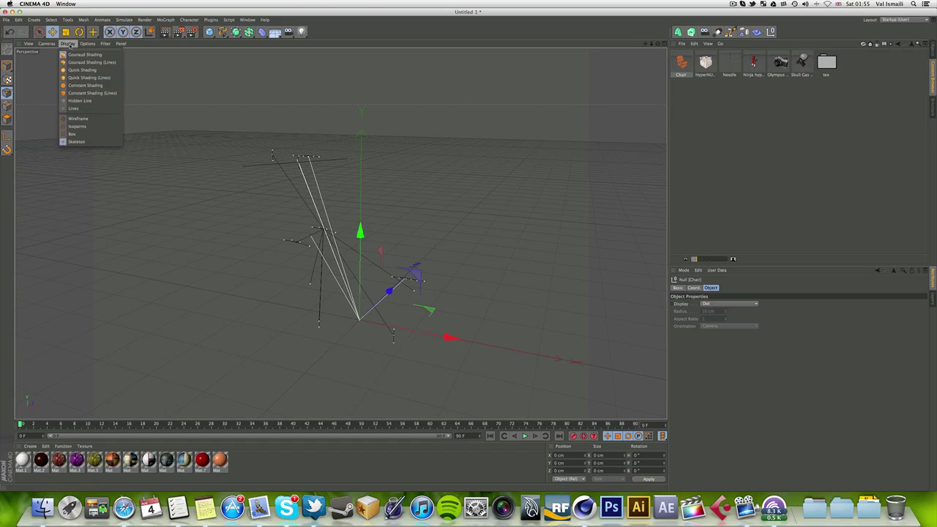
{"action": "left_click", "coordinate": [71, 127]}
{"action": "left_click", "coordinate": [68, 43]}
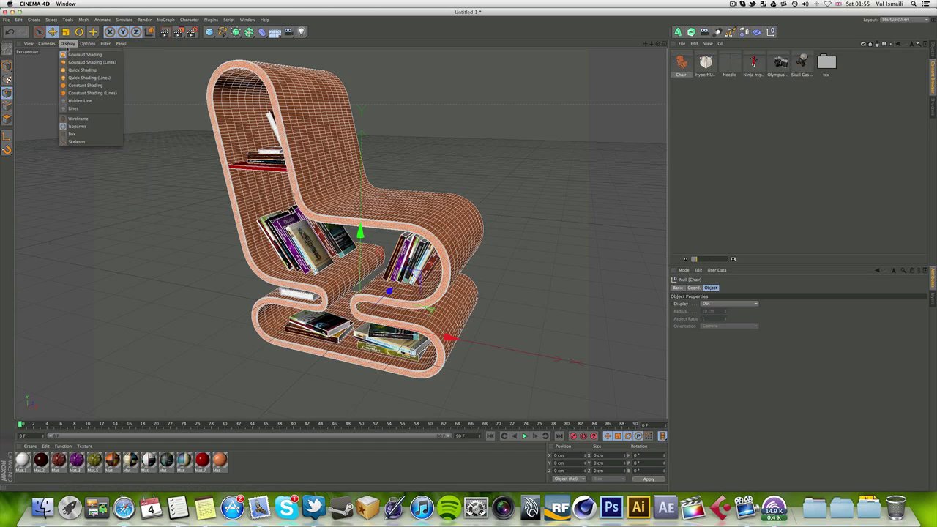
{"action": "left_click", "coordinate": [72, 134]}
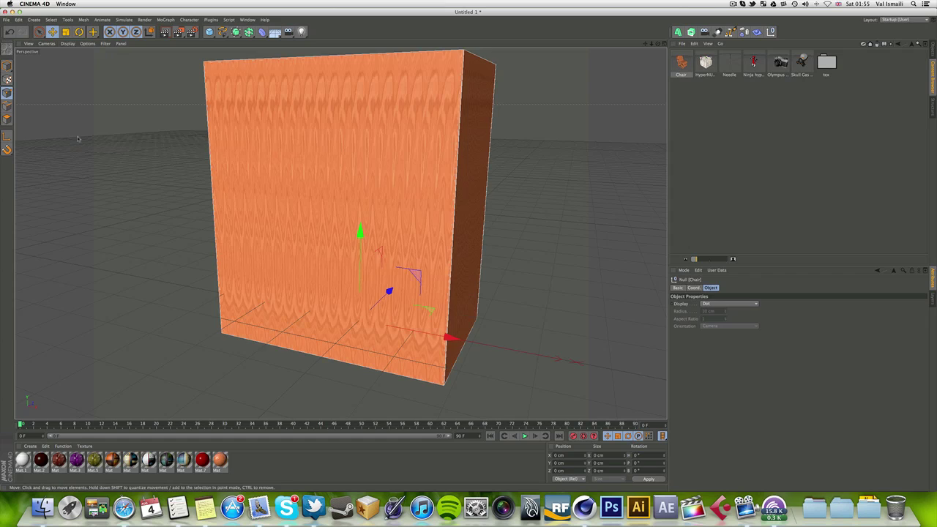
Show the chair shaded with wireframe lines and return to the four-view layout
{"action": "left_click", "coordinate": [86, 43]}
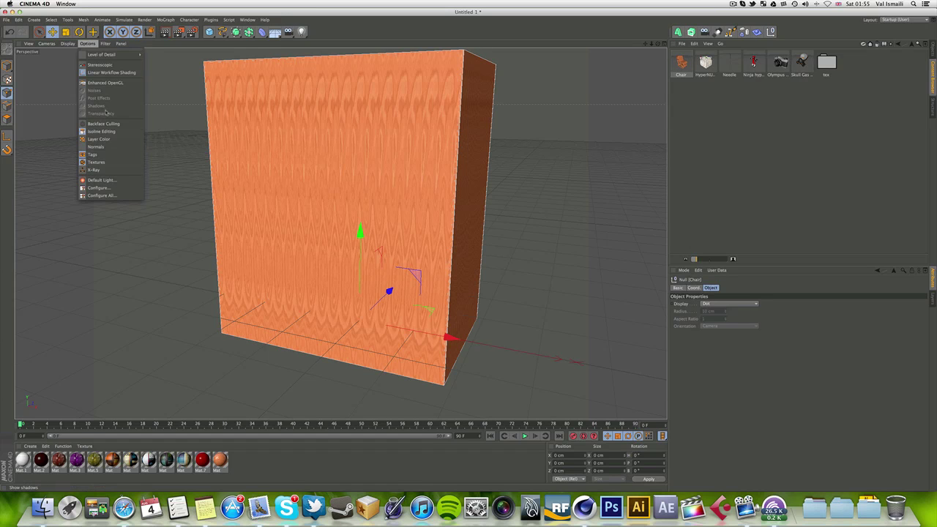
{"action": "left_click", "coordinate": [74, 119]}
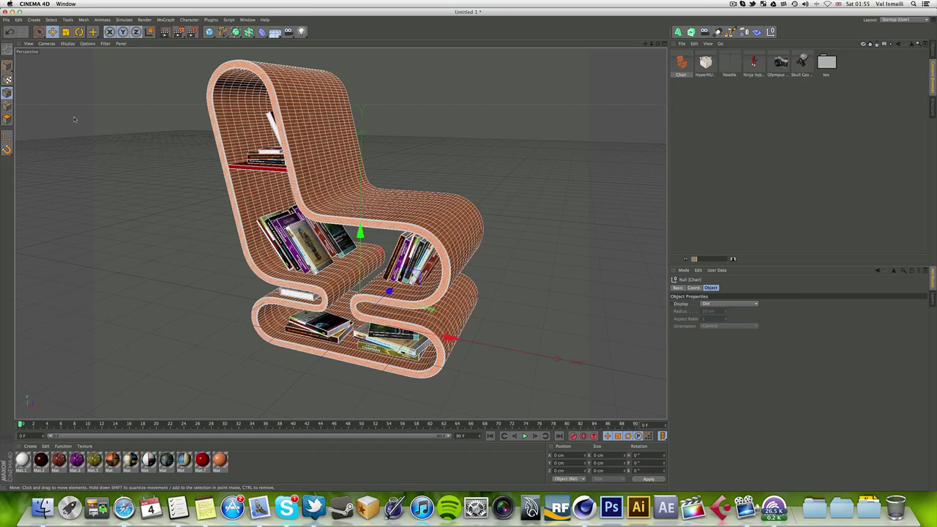
{"action": "middle_click", "coordinate": [74, 119]}
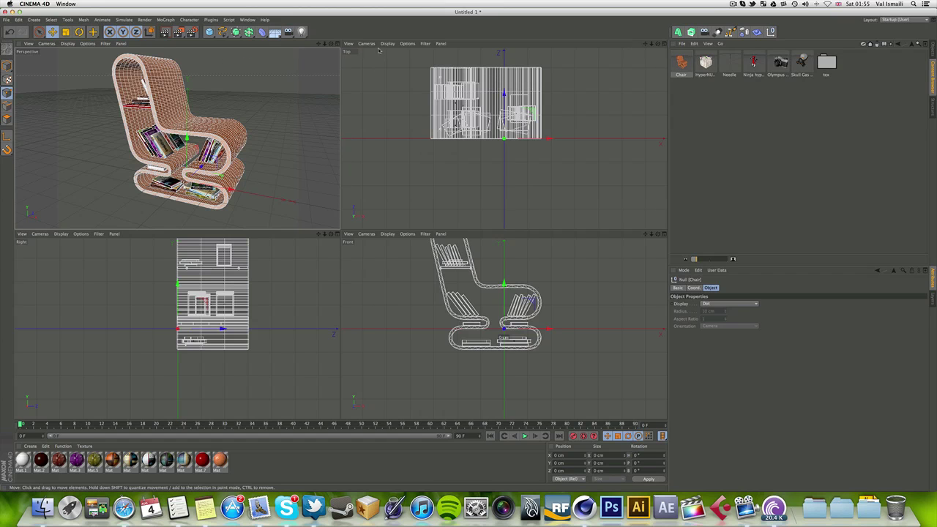
Return to the single Perspective view of the chair and browse the viewport menus
{"action": "left_click", "coordinate": [335, 44]}
{"action": "left_click", "coordinate": [28, 43]}
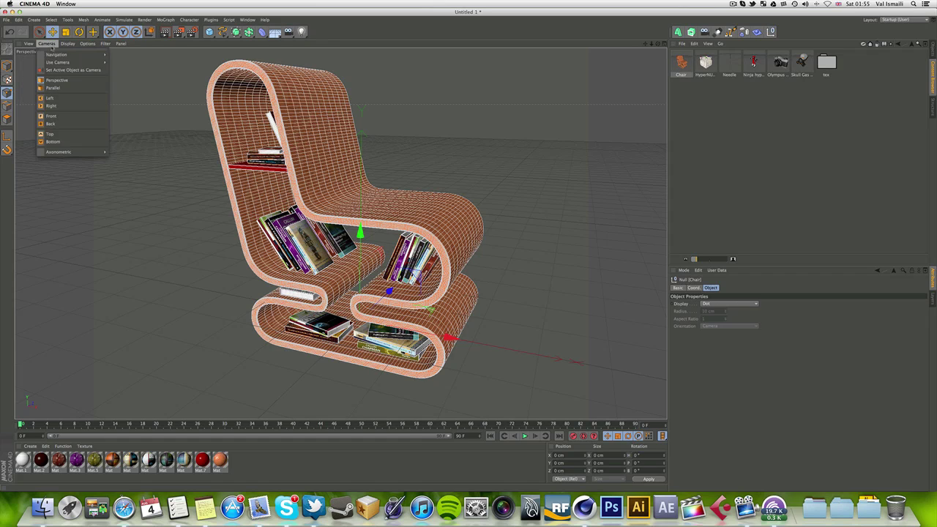
{"action": "mouse_move", "coordinate": [66, 45]}
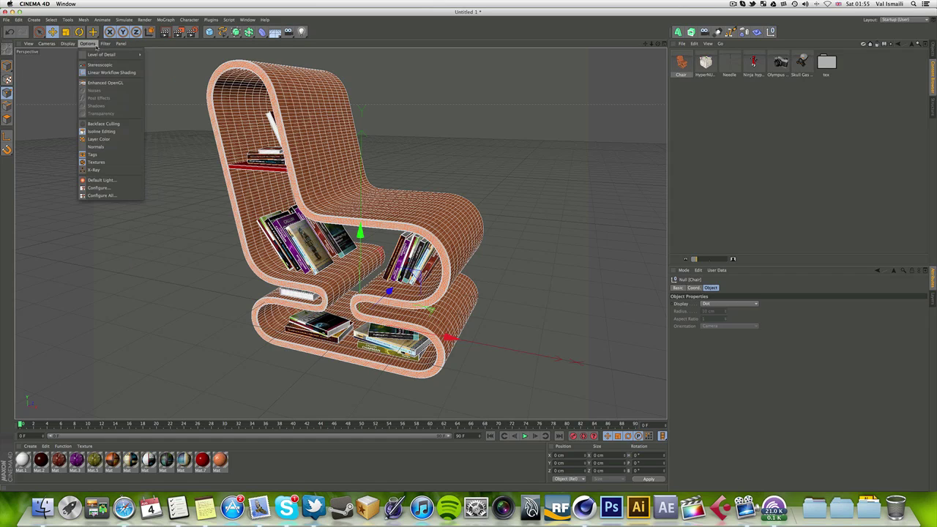
{"action": "mouse_move", "coordinate": [106, 46]}
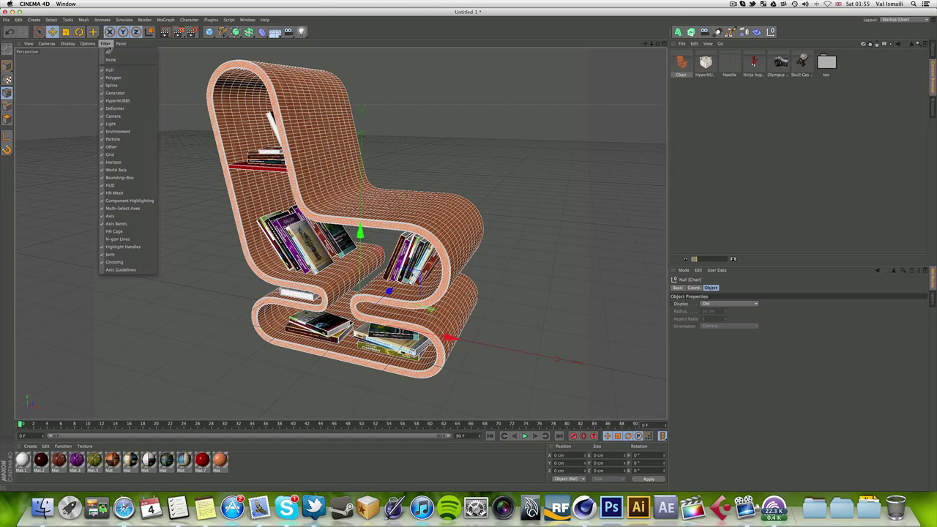
Bring up the Edit menu to reach Project Settings
{"action": "left_click", "coordinate": [18, 20]}
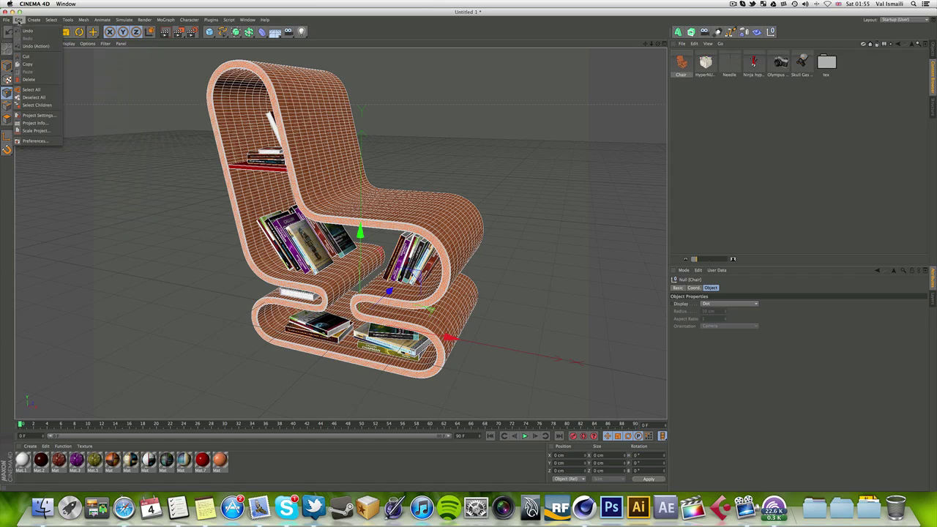
{"action": "left_click", "coordinate": [174, 43]}
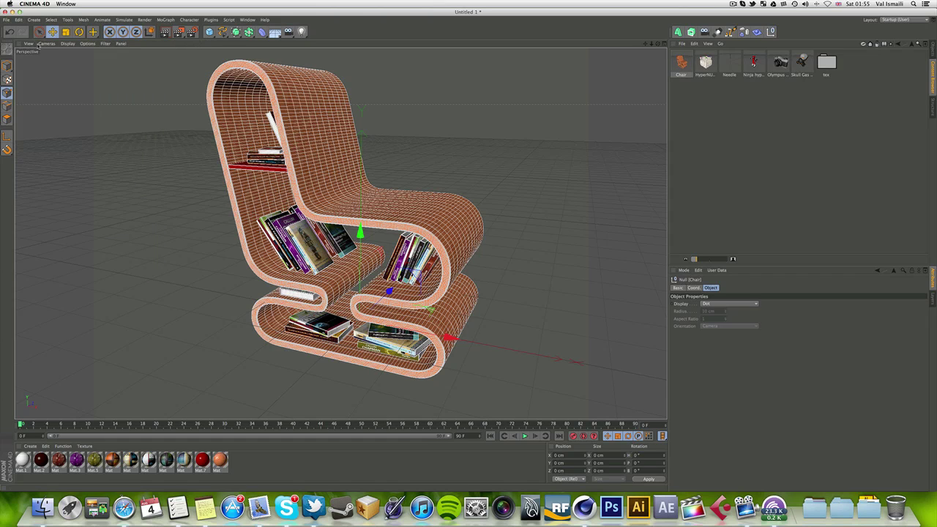
{"action": "left_click", "coordinate": [18, 20]}
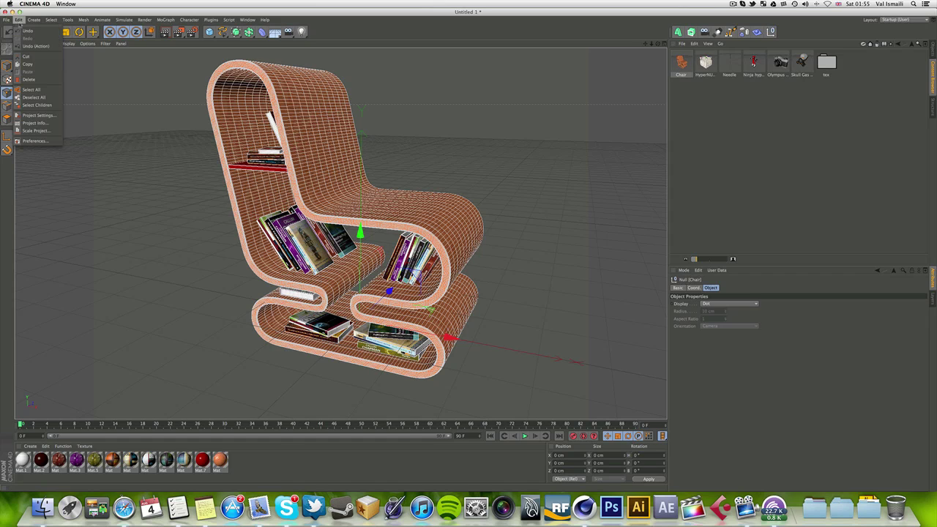
Open Project Settings and view its Key Interpolation tab: Spline, Auto Tangents, Clamp
{"action": "left_click", "coordinate": [50, 115]}
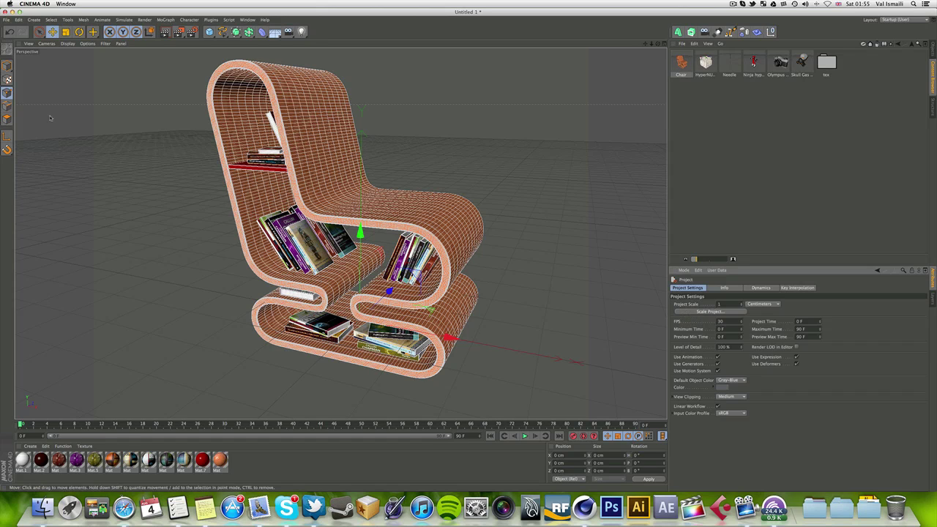
{"action": "left_click", "coordinate": [768, 289]}
{"action": "left_click", "coordinate": [783, 288]}
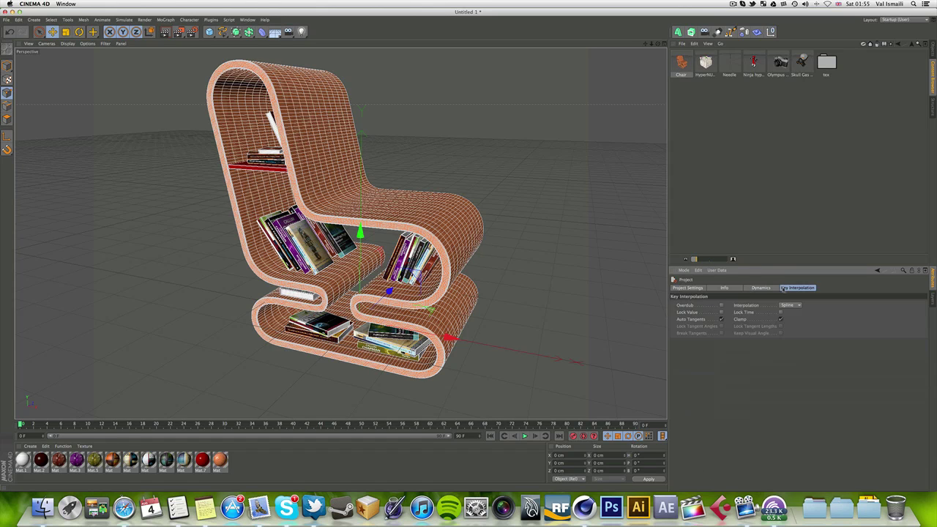
Browse the Edit menu and the viewport's camera and filter menus
{"action": "left_click", "coordinate": [18, 20]}
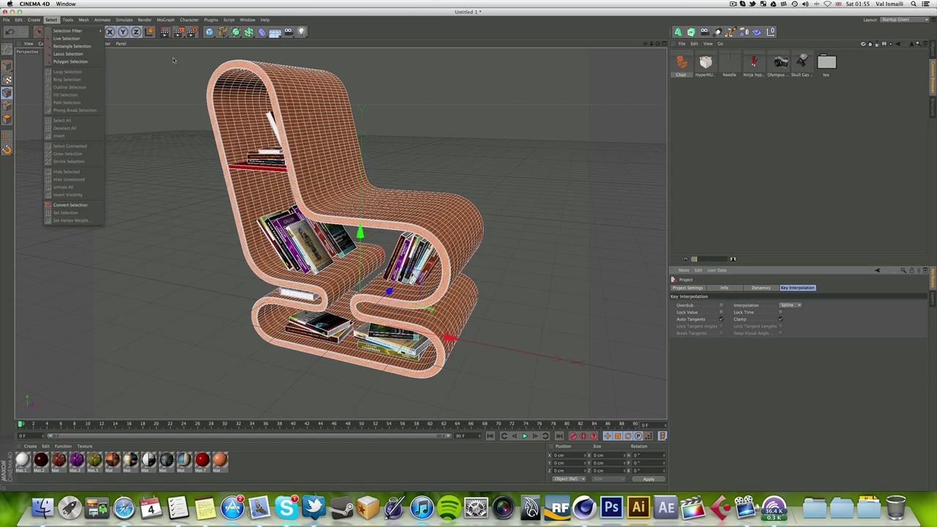
{"action": "left_click", "coordinate": [46, 44]}
{"action": "mouse_move", "coordinate": [29, 44]}
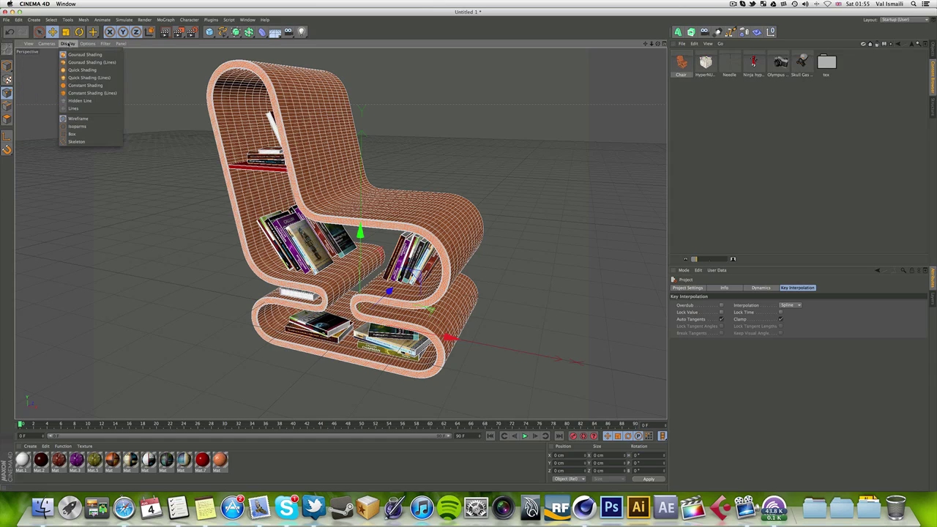
{"action": "mouse_move", "coordinate": [105, 44]}
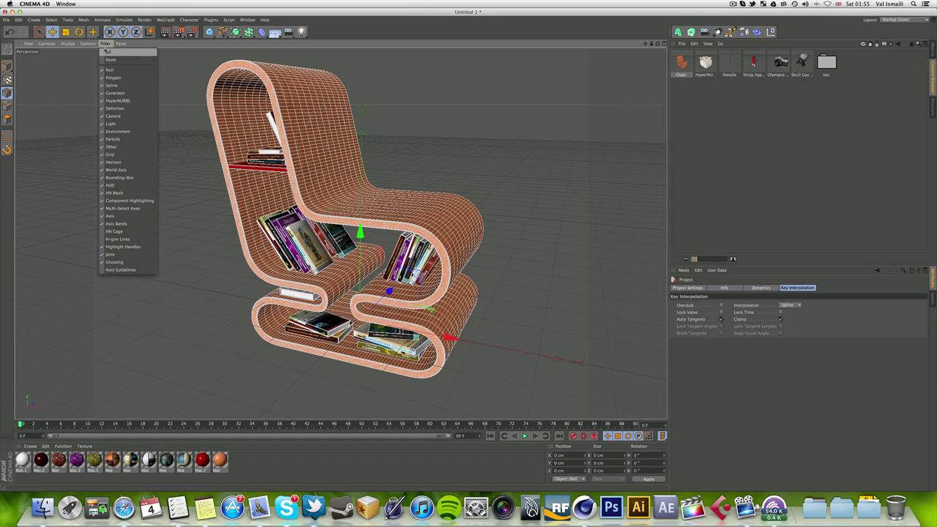
Set the viewport filter to All, then None, then All again
{"action": "left_click", "coordinate": [108, 52]}
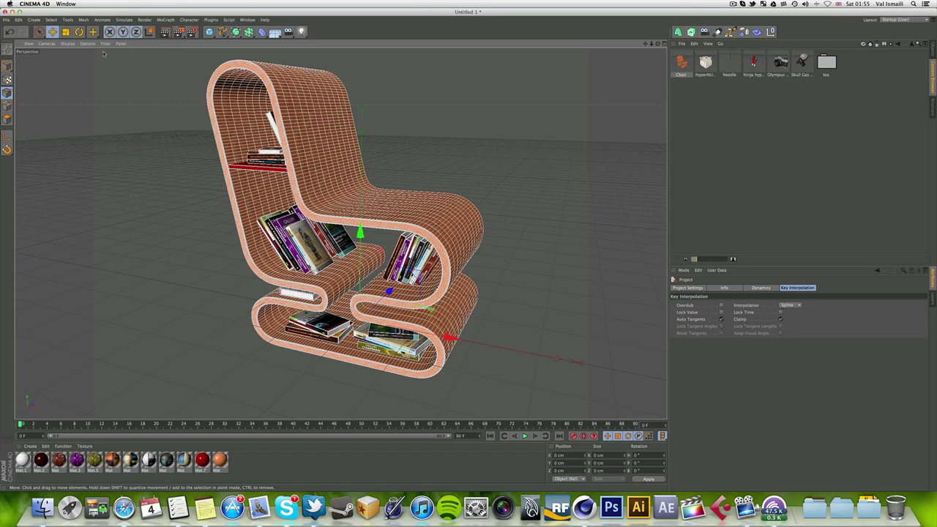
{"action": "left_click", "coordinate": [103, 44]}
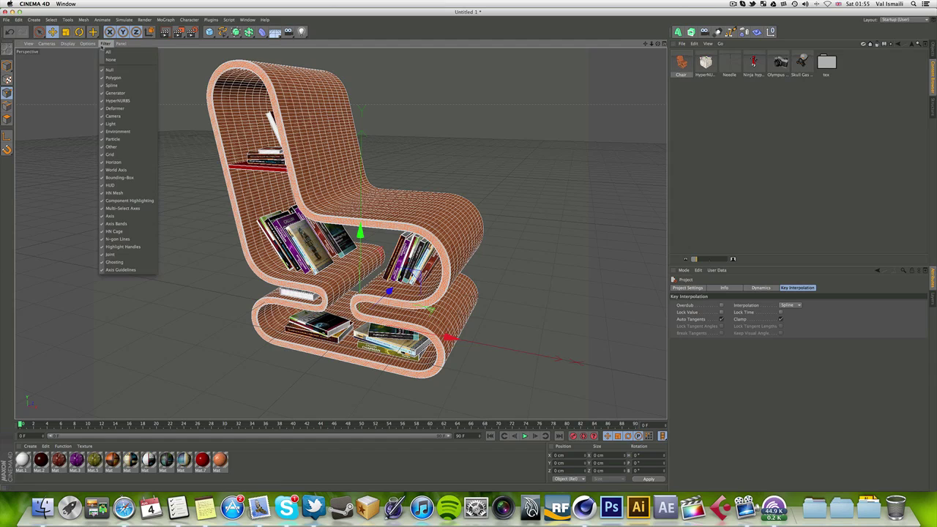
{"action": "left_click", "coordinate": [109, 59]}
{"action": "left_click", "coordinate": [105, 44]}
{"action": "left_click", "coordinate": [109, 52]}
{"action": "left_click", "coordinate": [105, 44]}
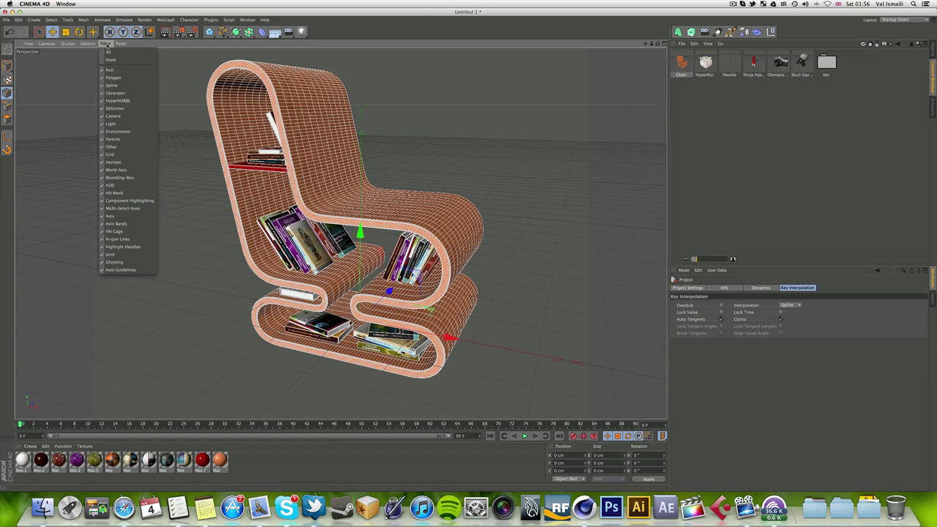
Turn on the World Axis lines and orbit to see the chair's back and side
{"action": "left_click", "coordinate": [132, 172]}
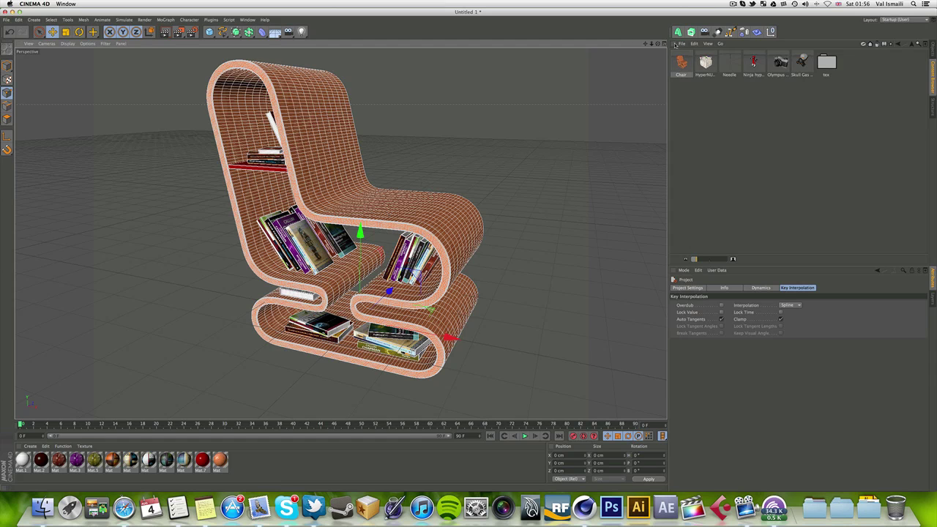
{"action": "middle_click", "coordinate": [522, 146]}
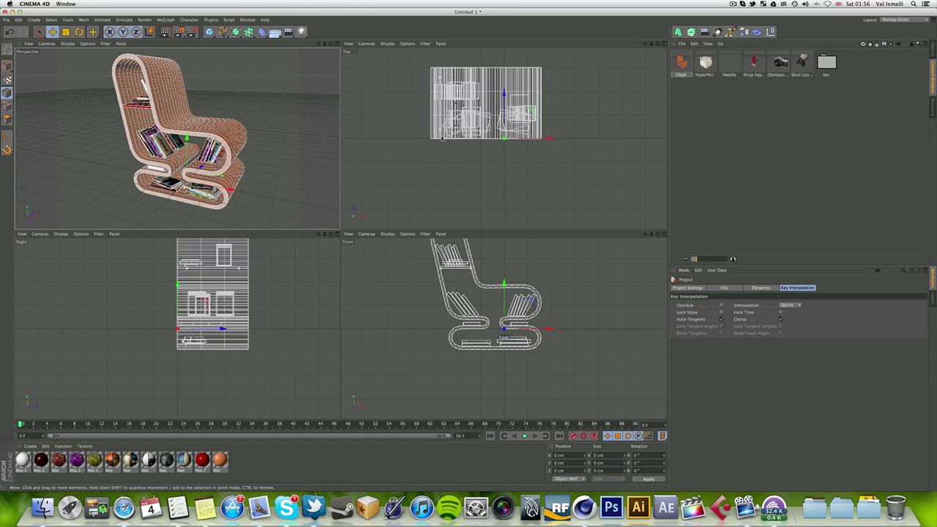
{"action": "middle_click", "coordinate": [238, 184]}
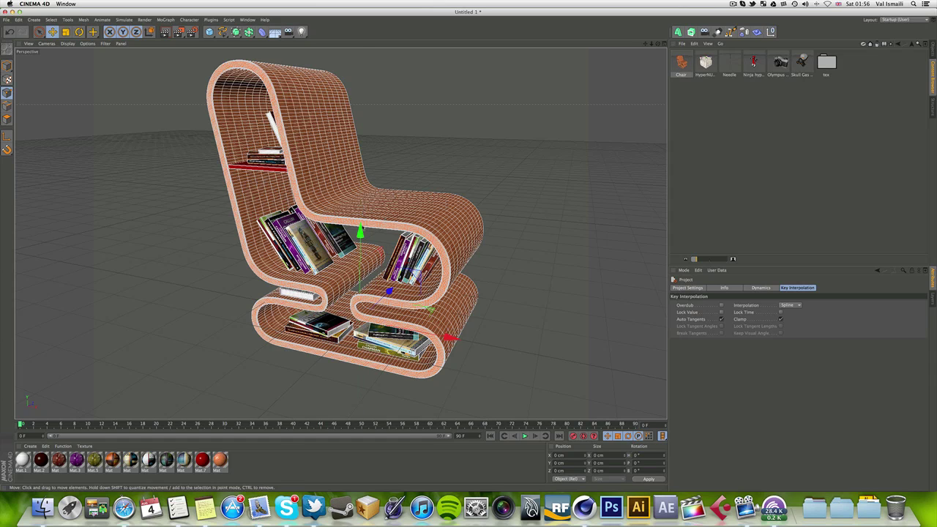
{"action": "left_click", "coordinate": [106, 44]}
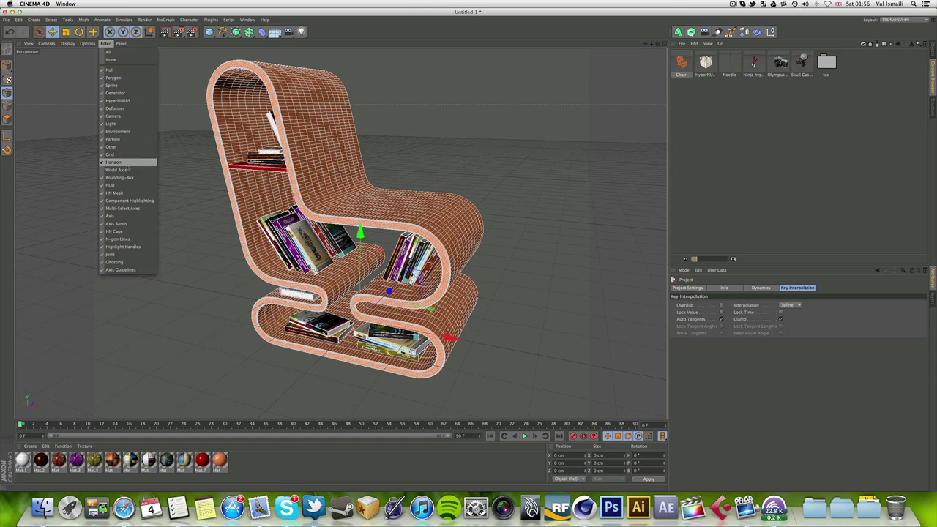
{"action": "left_click", "coordinate": [125, 170]}
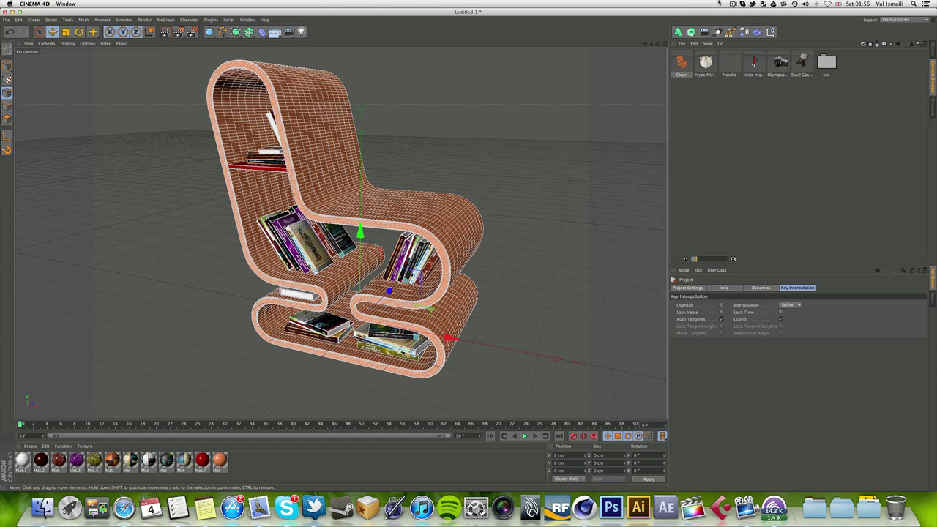
{"action": "left_click_drag", "start_coordinate": [658, 43], "coordinate": [545, 47]}
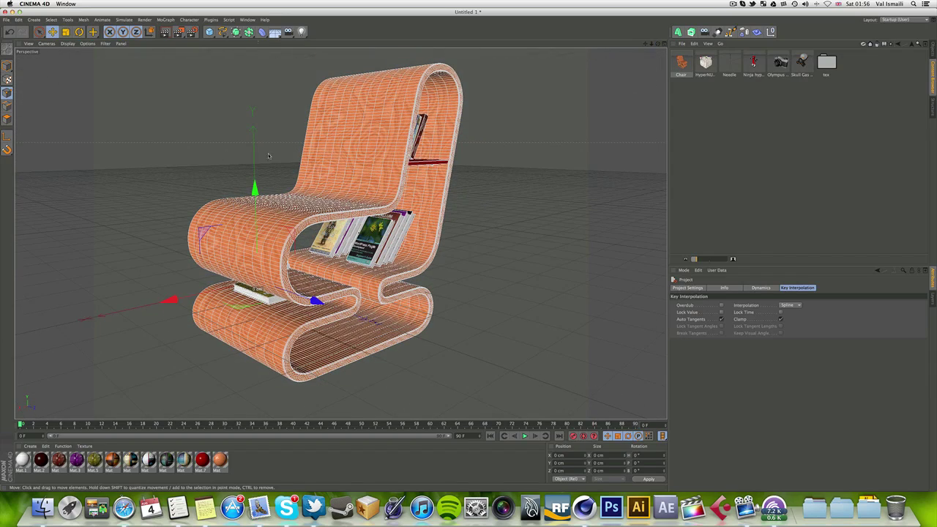
Turn off World Axis, then orbit and move the camera closer to the chair
{"action": "left_click", "coordinate": [106, 43]}
{"action": "left_click", "coordinate": [124, 170]}
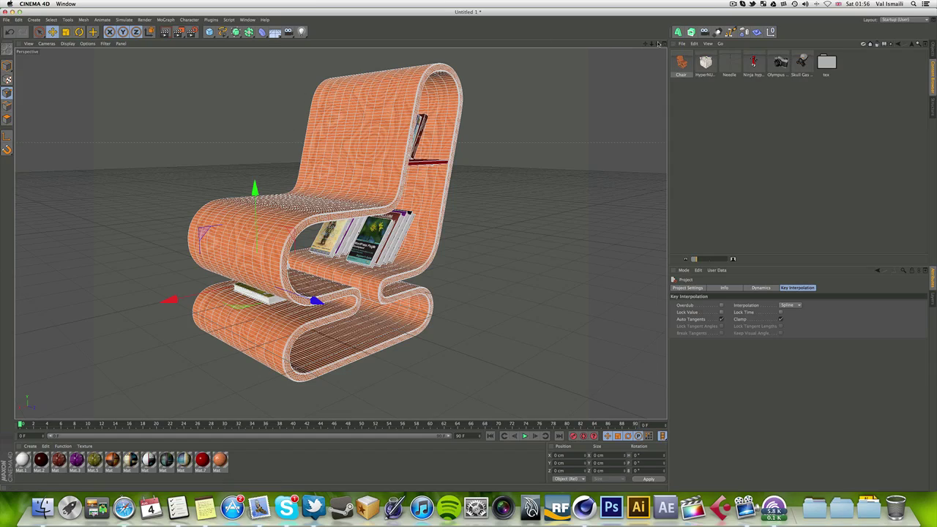
{"action": "left_click_drag", "start_coordinate": [282, 128], "coordinate": [527, 139], "text": "alt"}
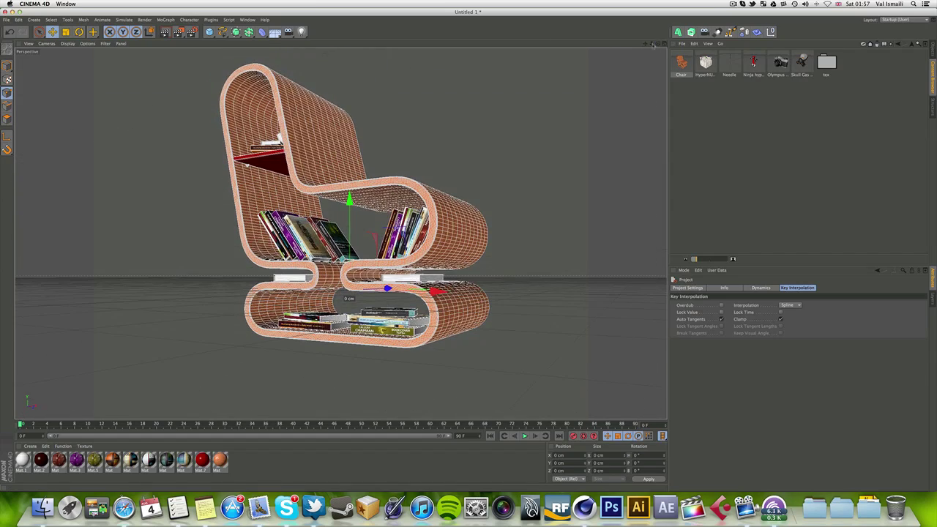
{"action": "left_click_drag", "start_coordinate": [647, 44], "coordinate": [668, 45]}
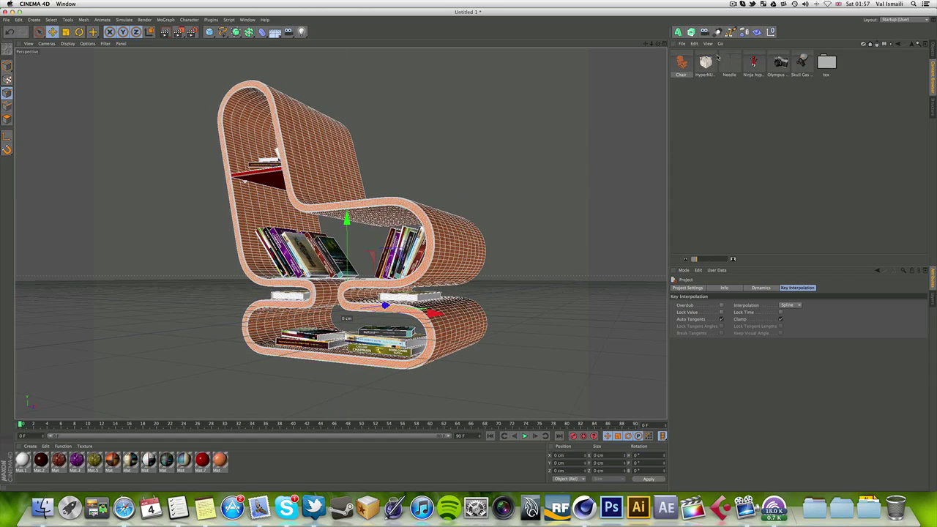
{"action": "left_click", "coordinate": [734, 4]}
{"action": "key", "text": "Escape"}
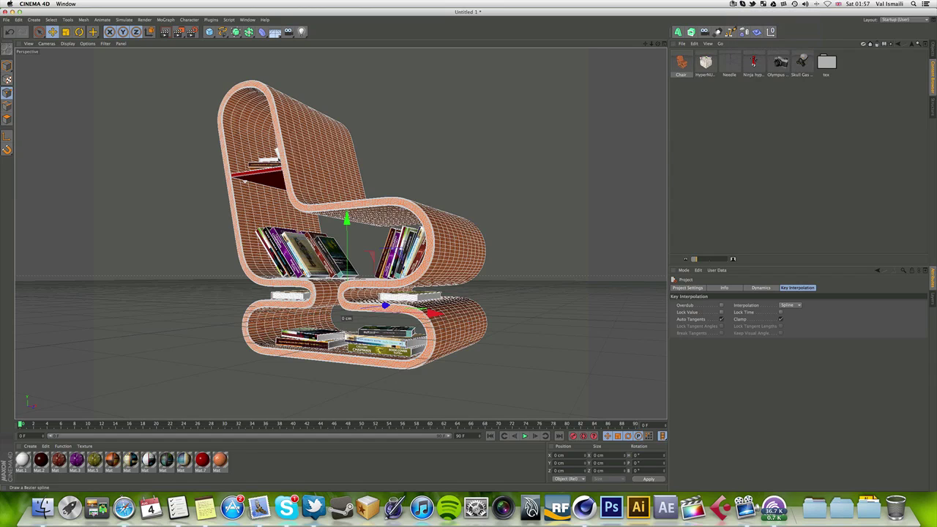